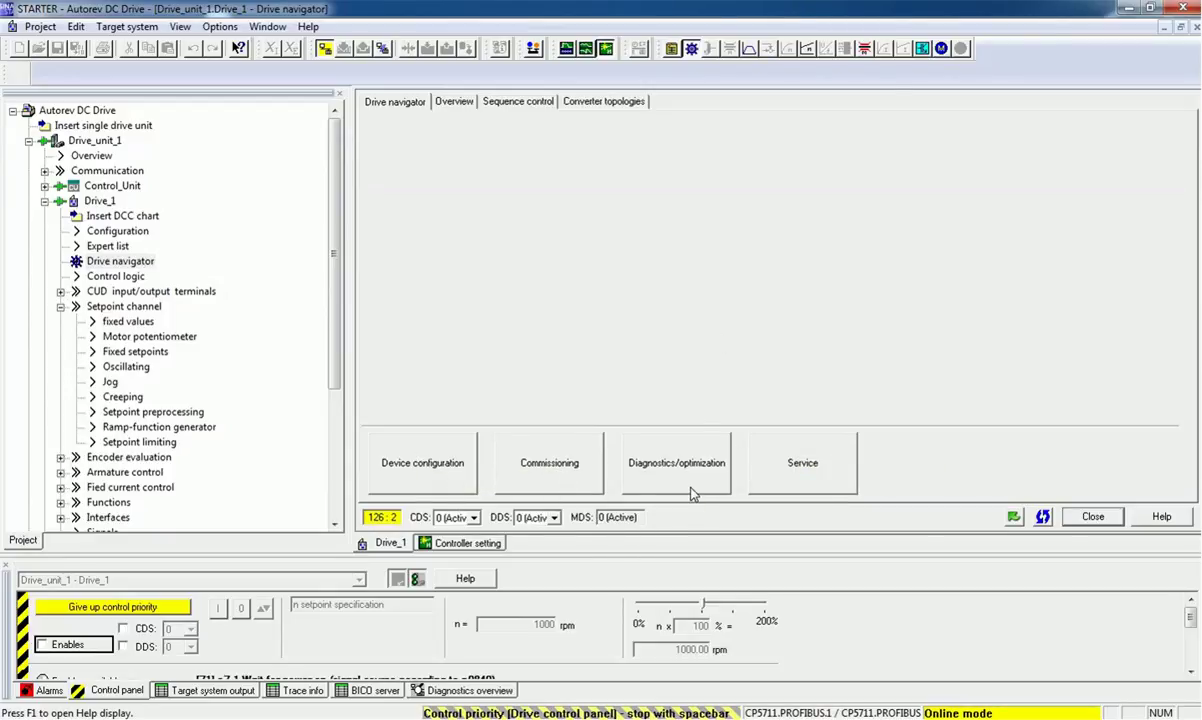
- Open Drive_1 status monitoring, showing the 1000 rpm setpoint and 50.00 Hz line frequency
{"action": "left_click", "coordinate": [632, 440]}
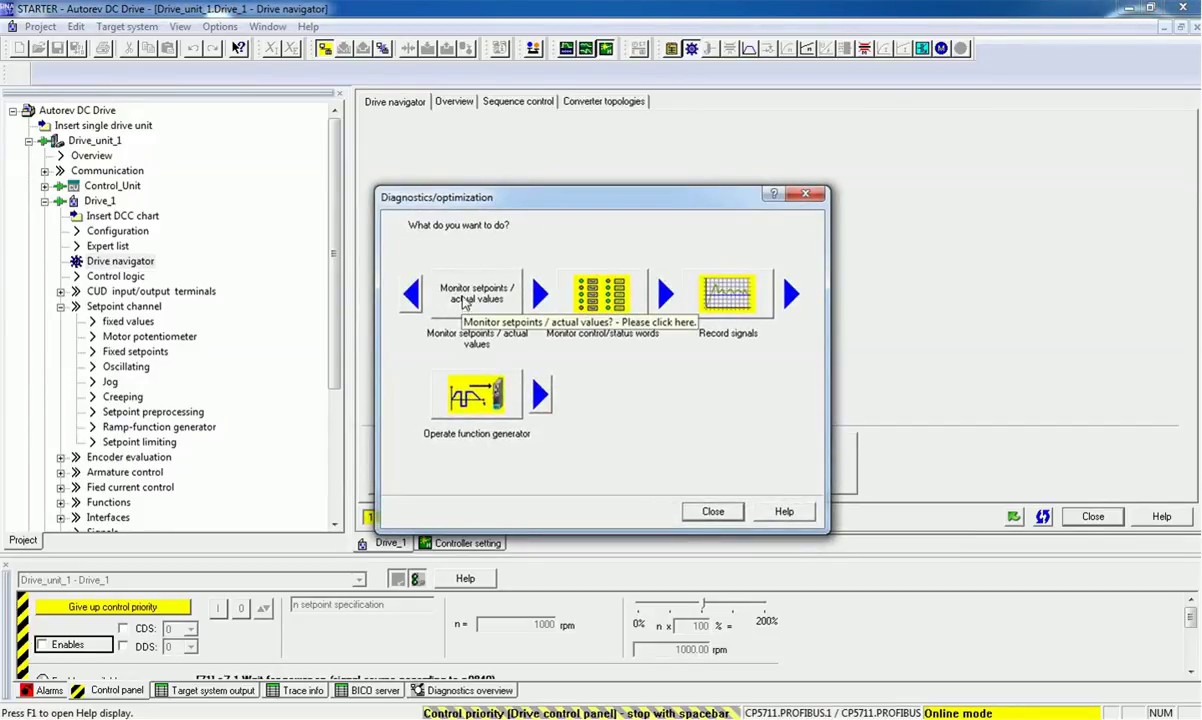
{"action": "left_click", "coordinate": [470, 296]}
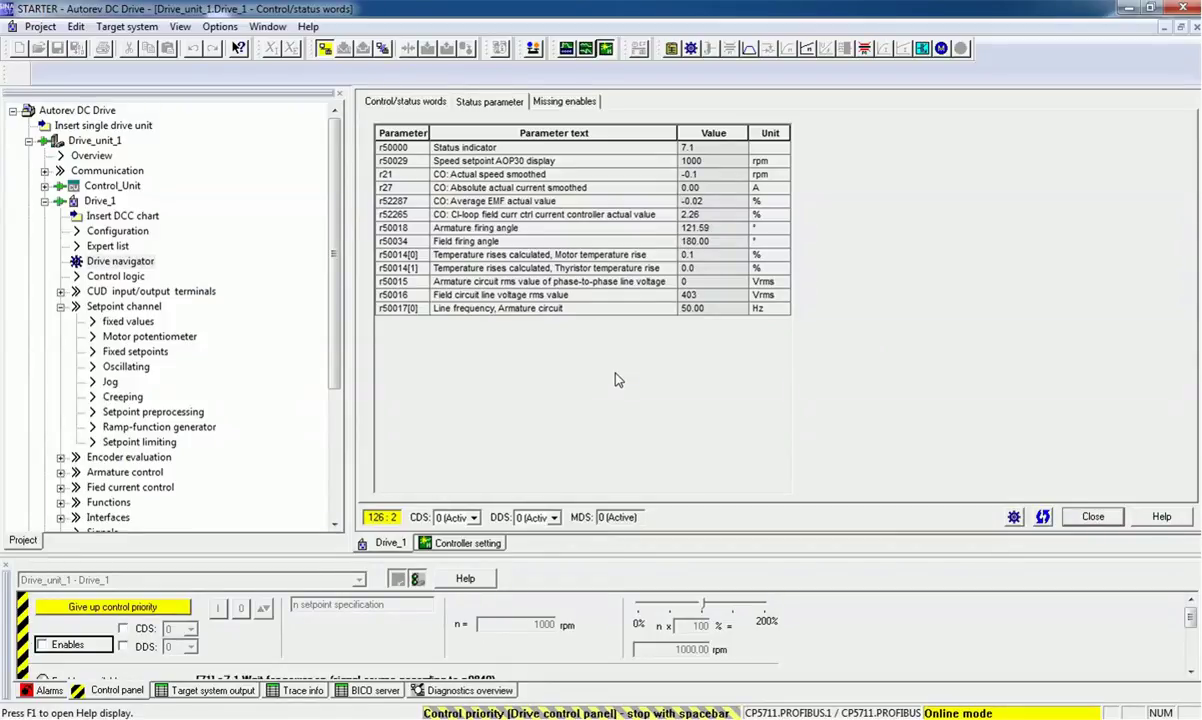
{"action": "left_click_drag", "start_coordinate": [335, 345], "coordinate": [345, 455]}
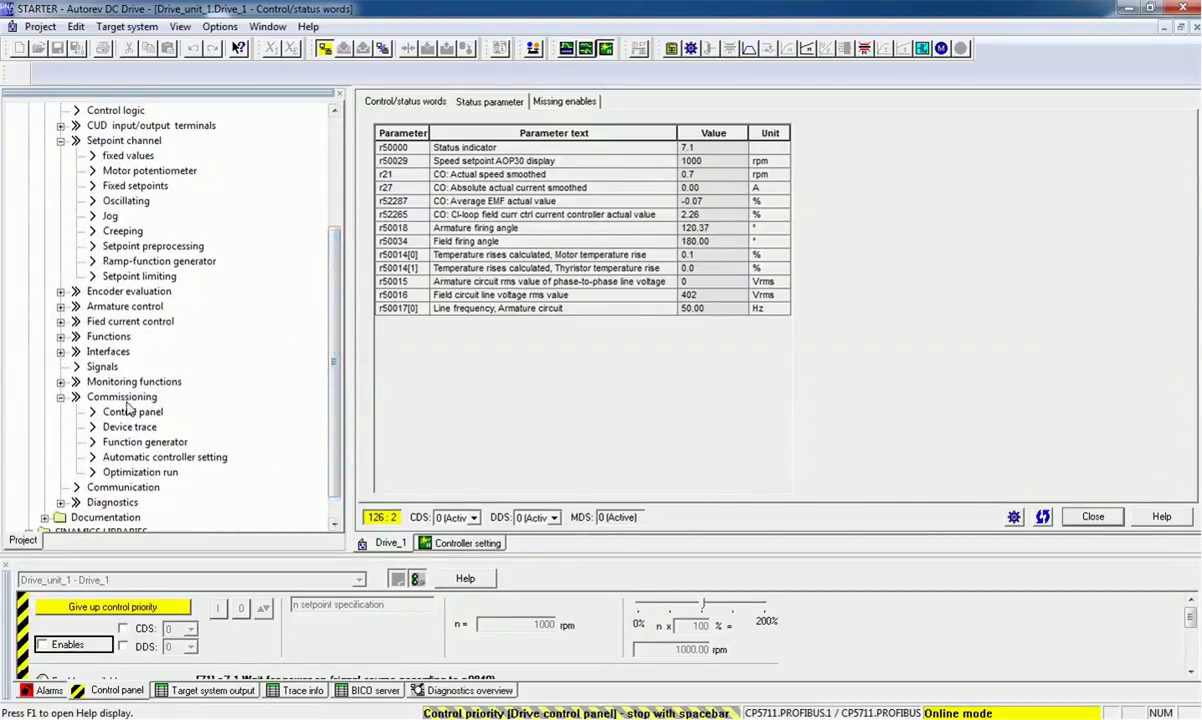
{"action": "double_click", "coordinate": [145, 472]}
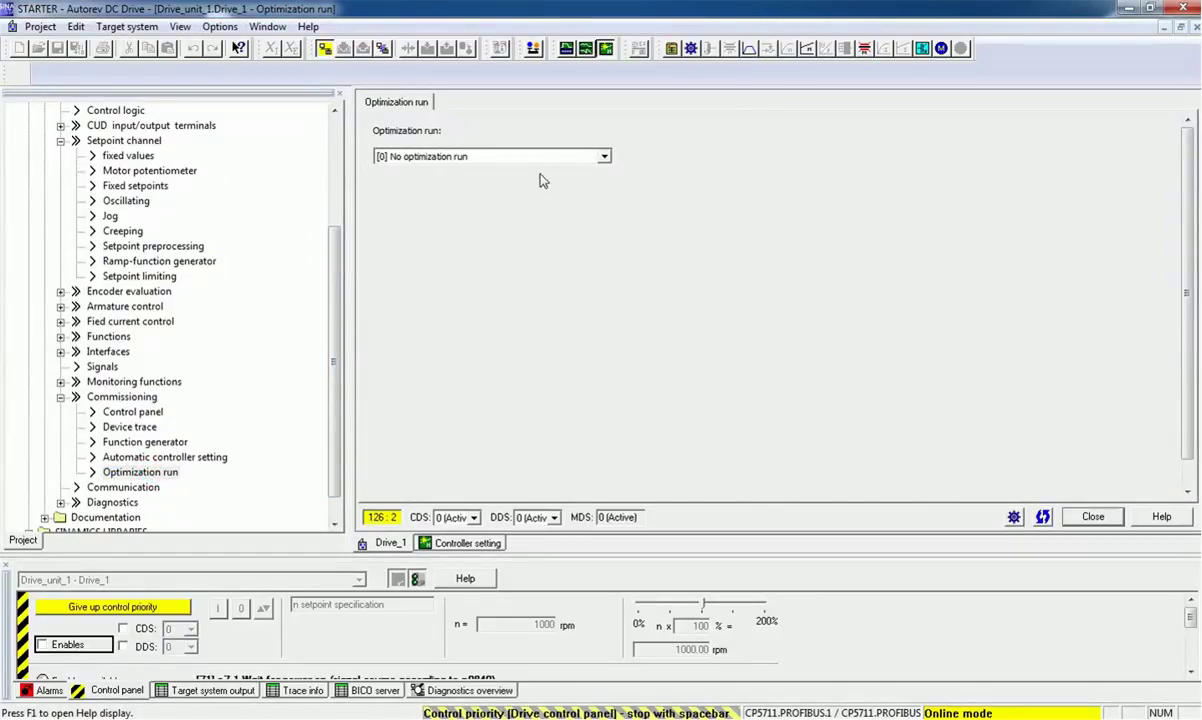
- Select [24] Closed-loop field current control as the optimization run and begin activating it
{"action": "left_click", "coordinate": [603, 157]}
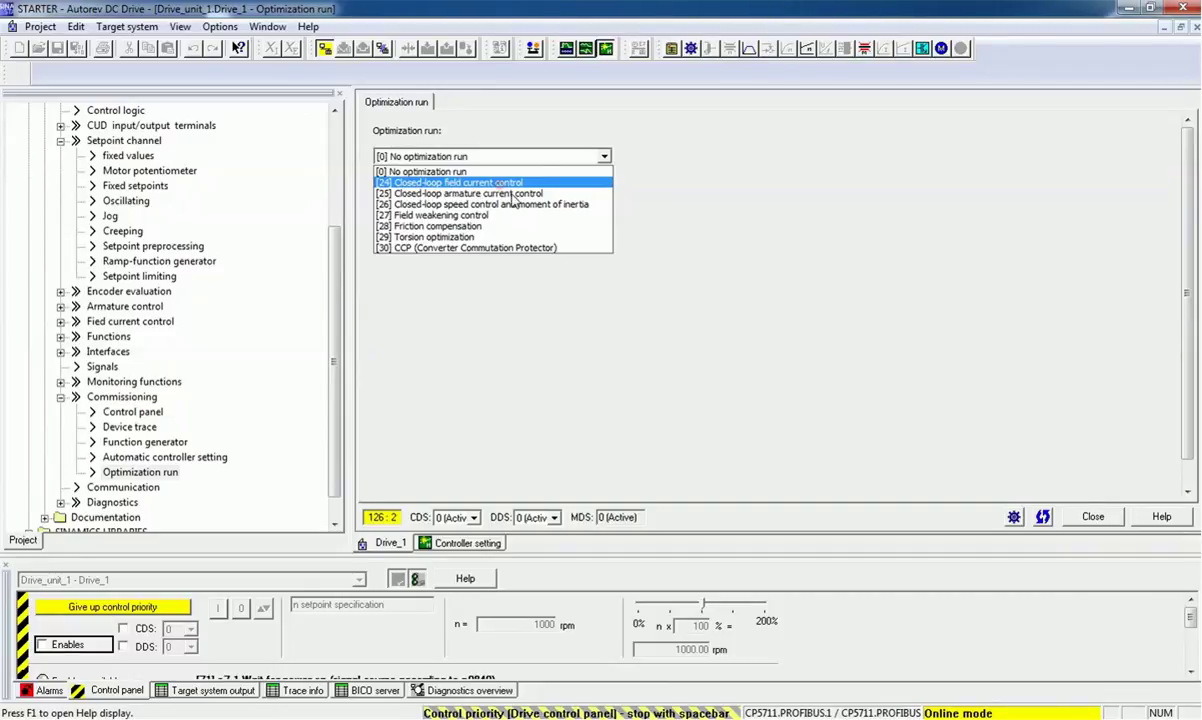
{"action": "key", "text": "Return"}
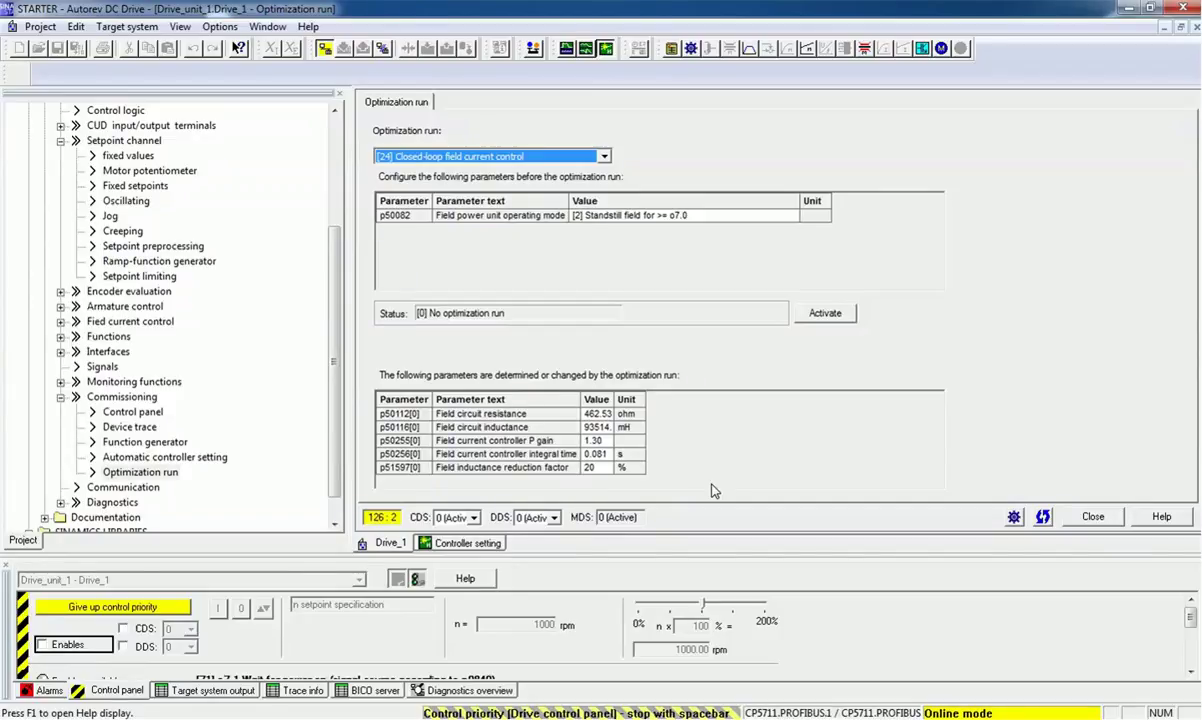
{"action": "left_click", "coordinate": [822, 314]}
- Run the field current optimization, yielding 465.89 ohm field resistance and 1.29 P gain
{"action": "left_click", "coordinate": [566, 443]}
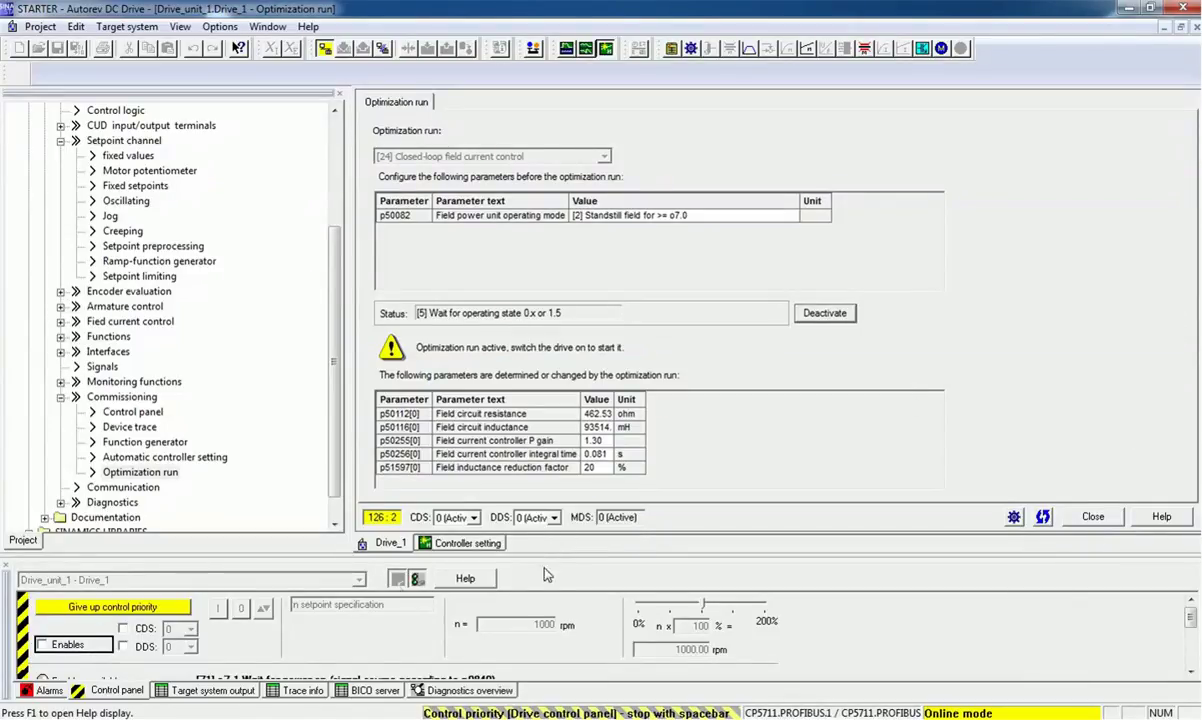
{"action": "left_click", "coordinate": [42, 644]}
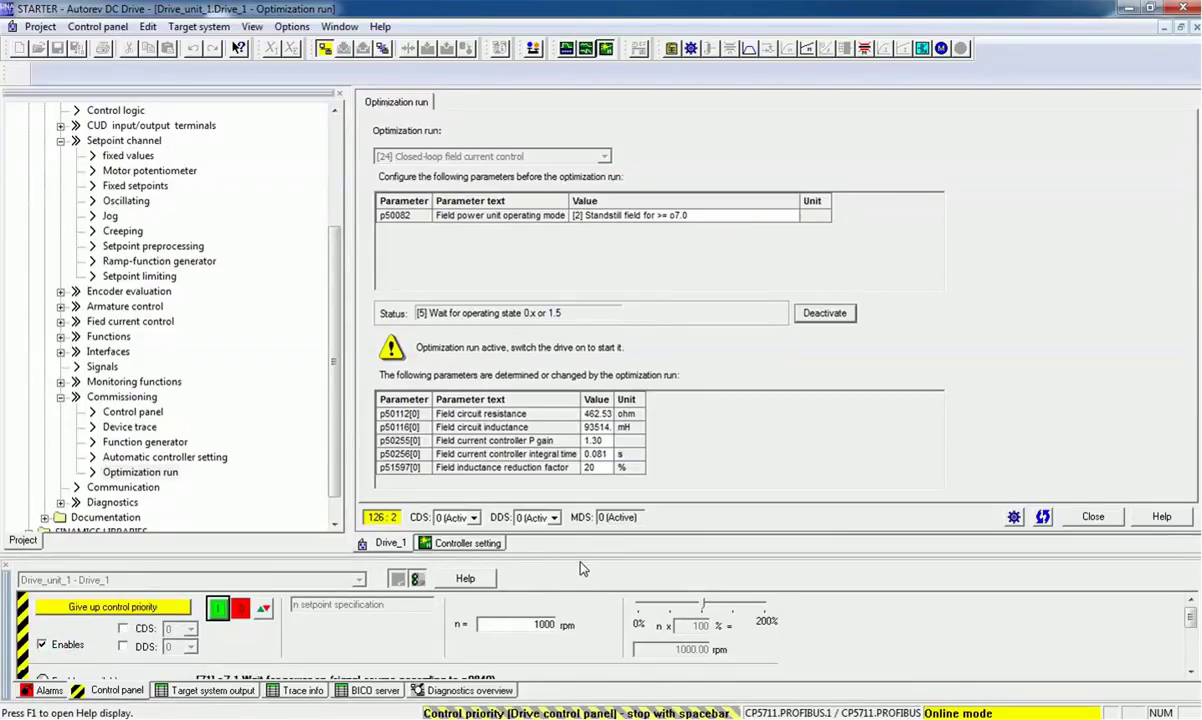
{"action": "left_click_drag", "start_coordinate": [583, 564], "coordinate": [583, 494]}
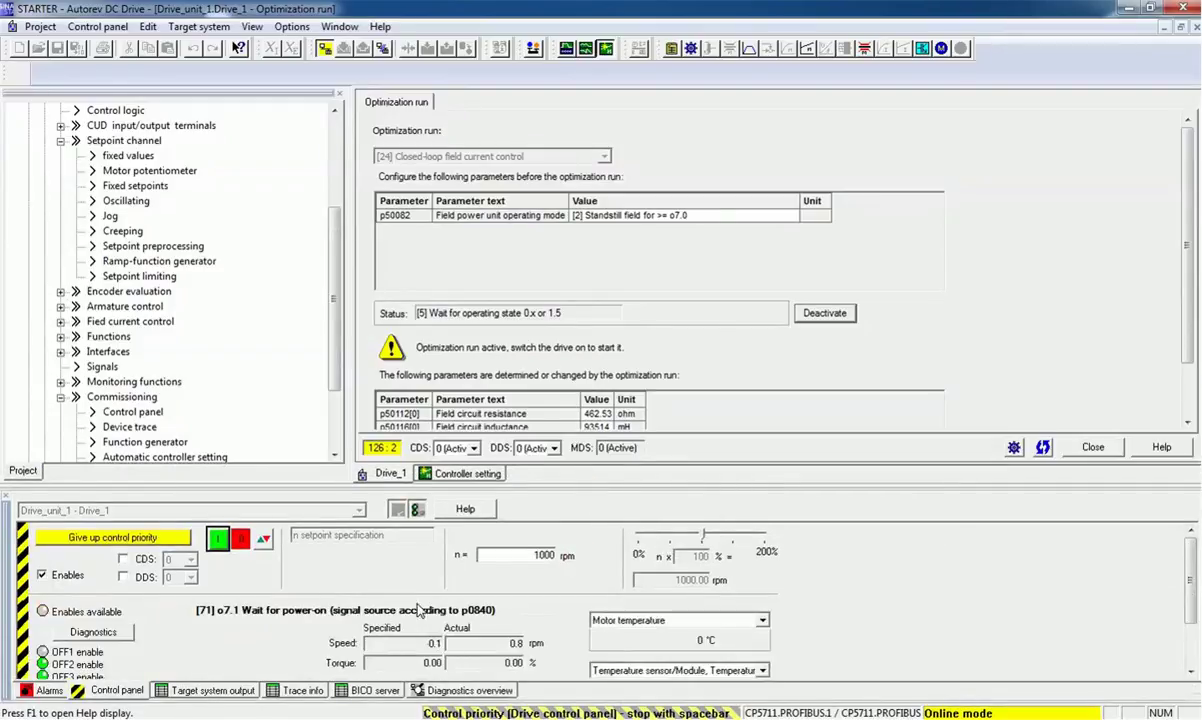
{"action": "scroll", "coordinate": [1115, 240], "scroll_direction": "down", "scroll_amount": 3}
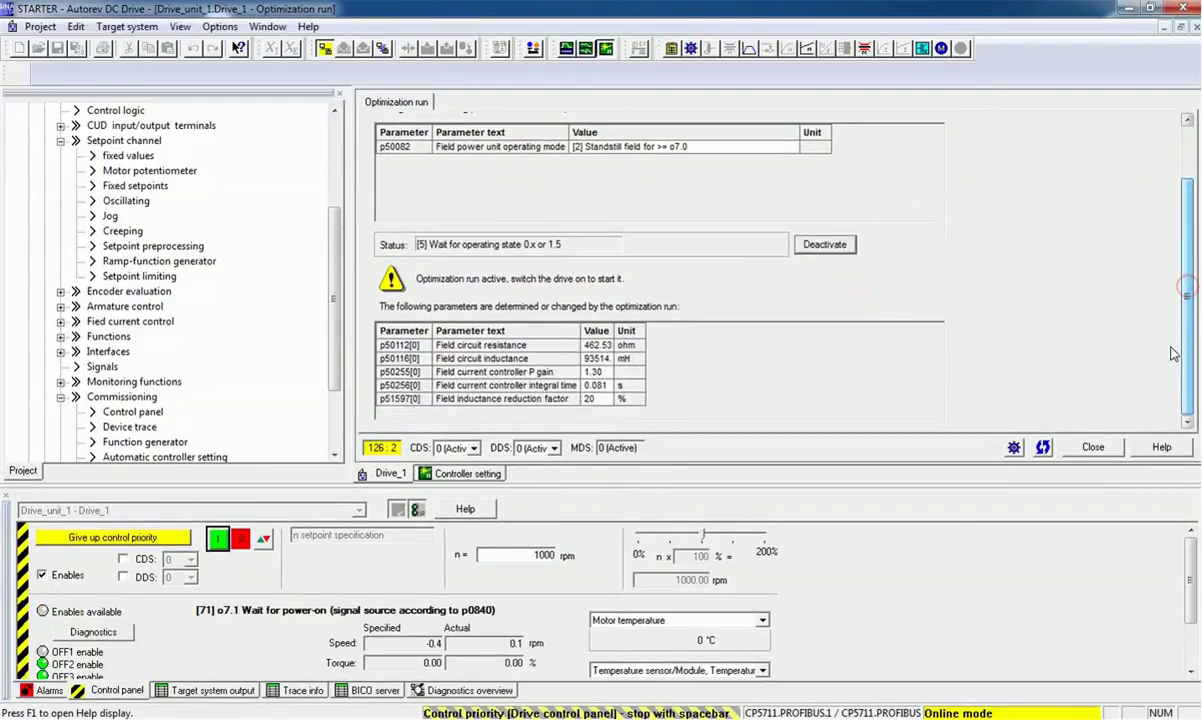
{"action": "left_click", "coordinate": [224, 539]}
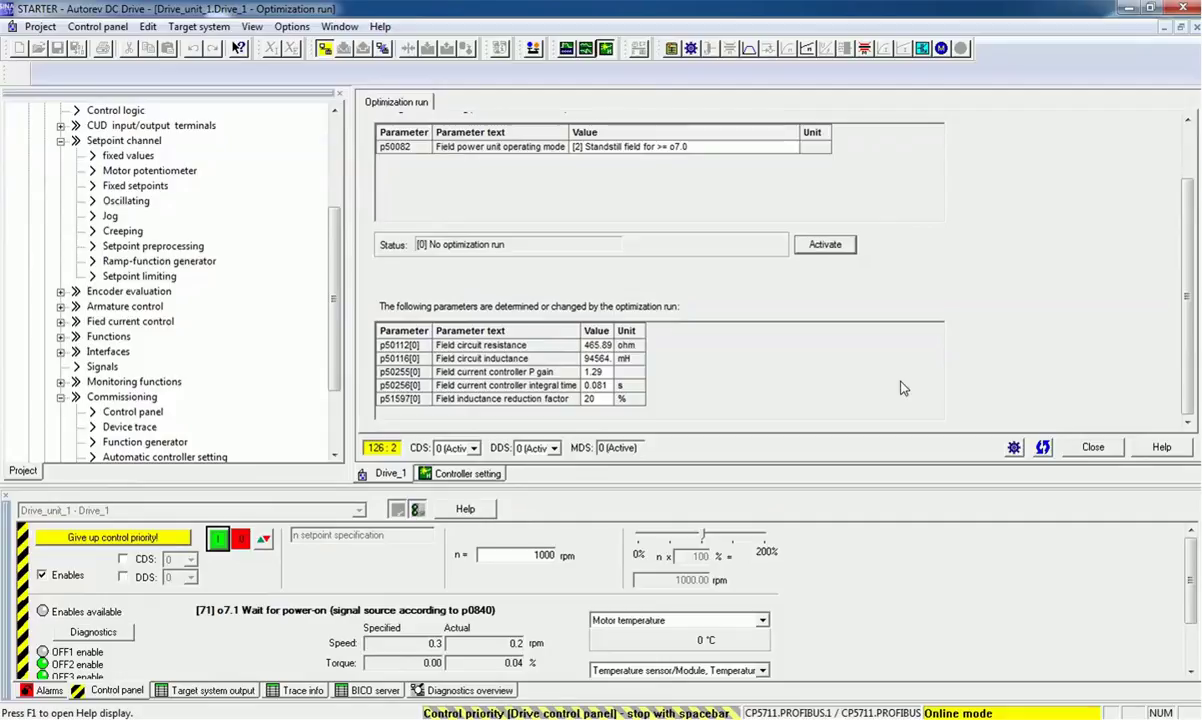
{"action": "left_click", "coordinate": [1184, 270]}
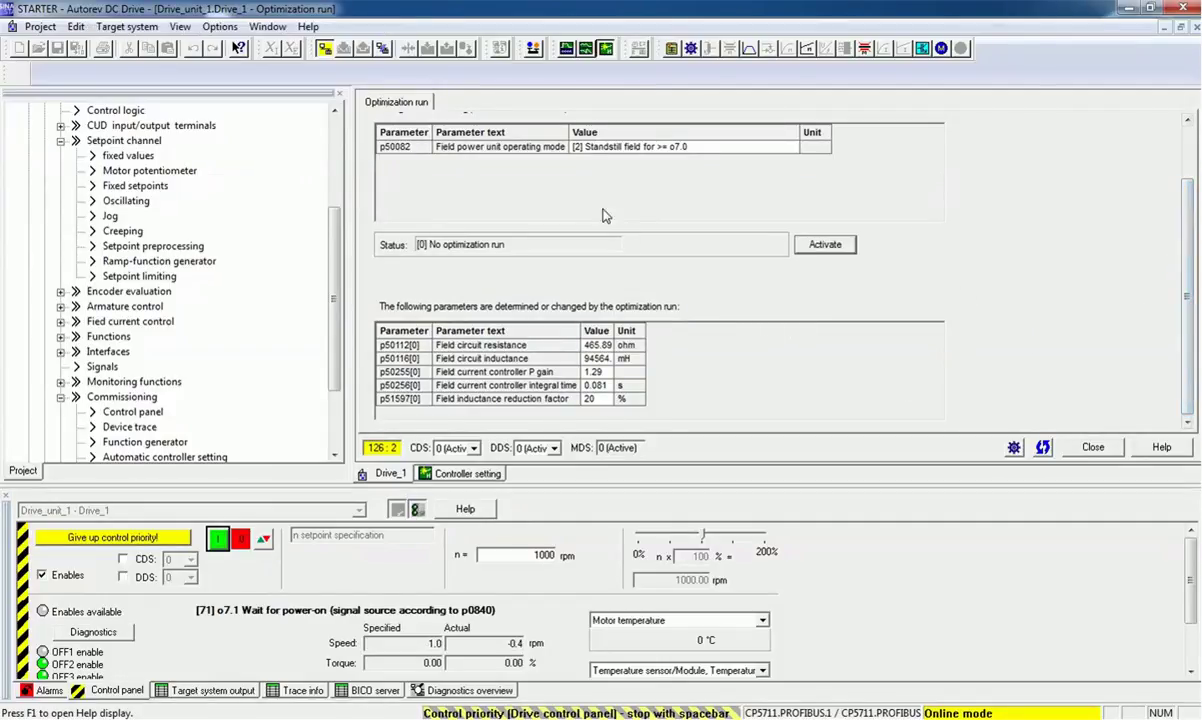
{"action": "scroll", "coordinate": [1112, 345], "scroll_direction": "up", "scroll_amount": 3}
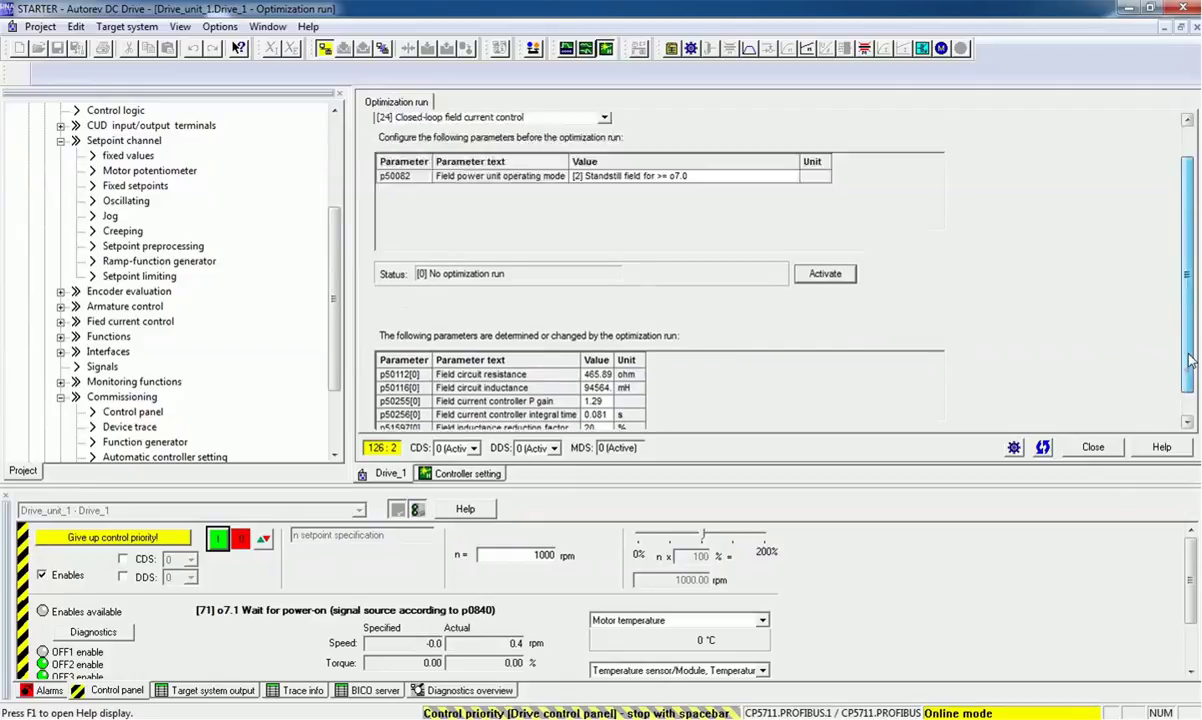
{"action": "left_click", "coordinate": [605, 158]}
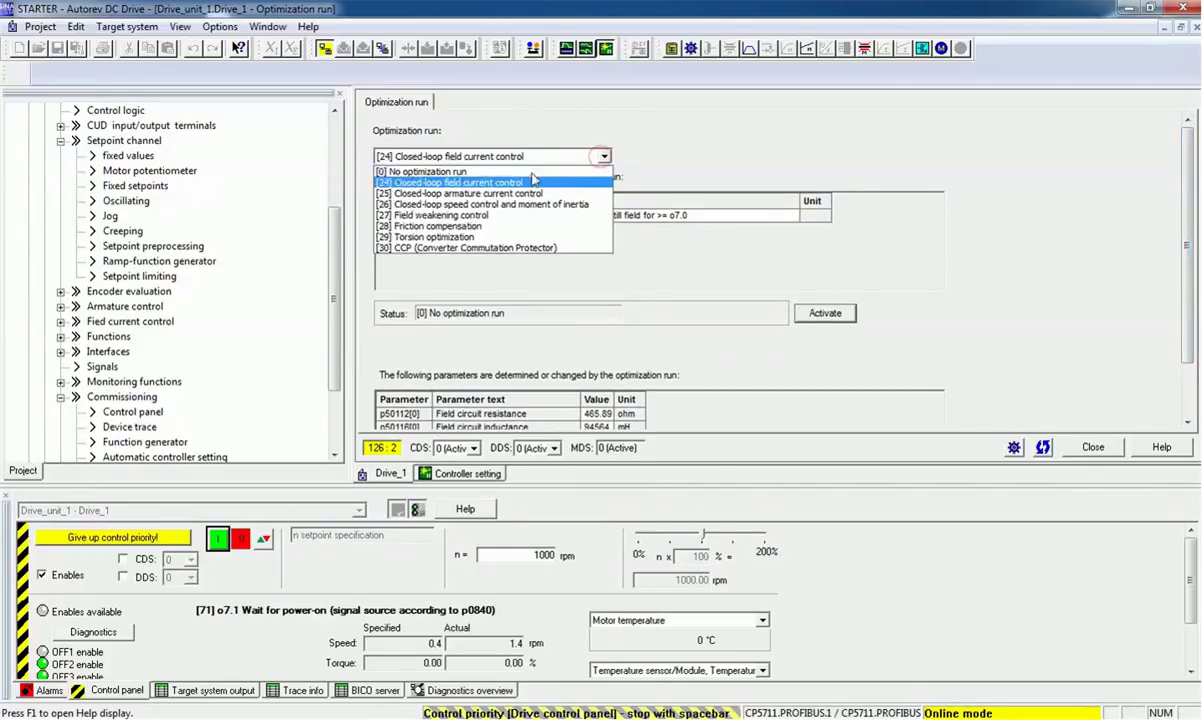
- Run the [25] armature current optimization, determining 15.704 ohm resistance and 339.88 mH inductance
{"action": "left_click", "coordinate": [478, 192]}
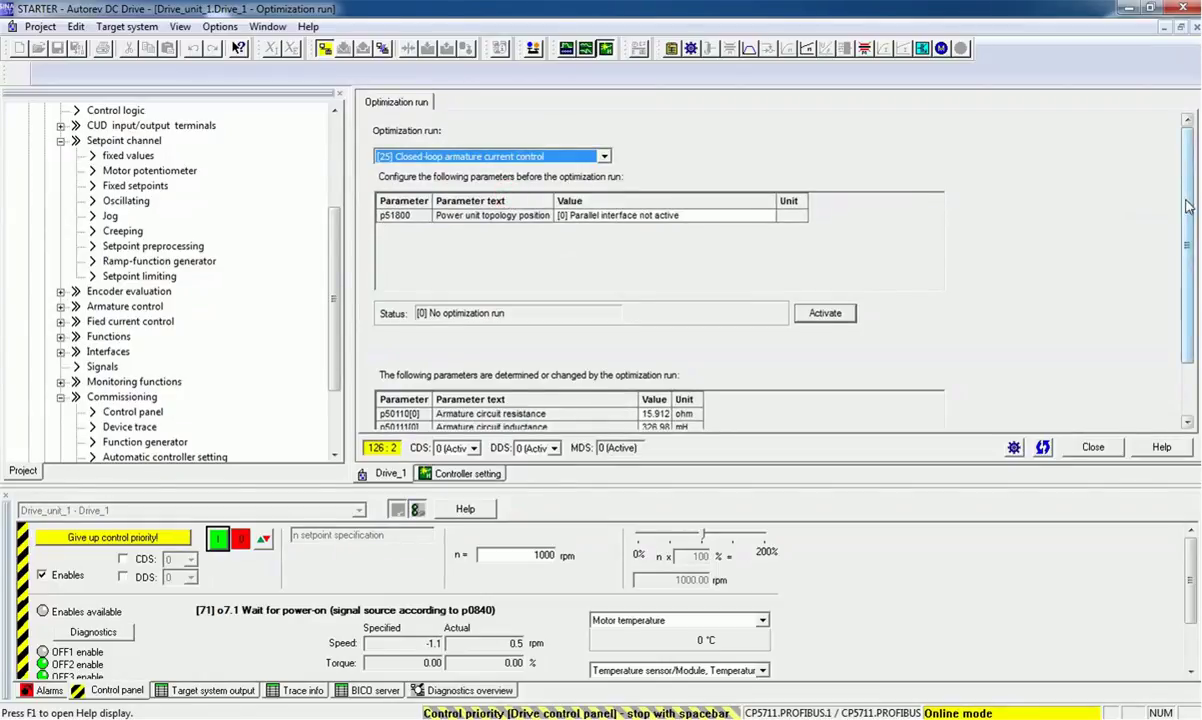
{"action": "left_click_drag", "start_coordinate": [1186, 150], "coordinate": [1186, 200]}
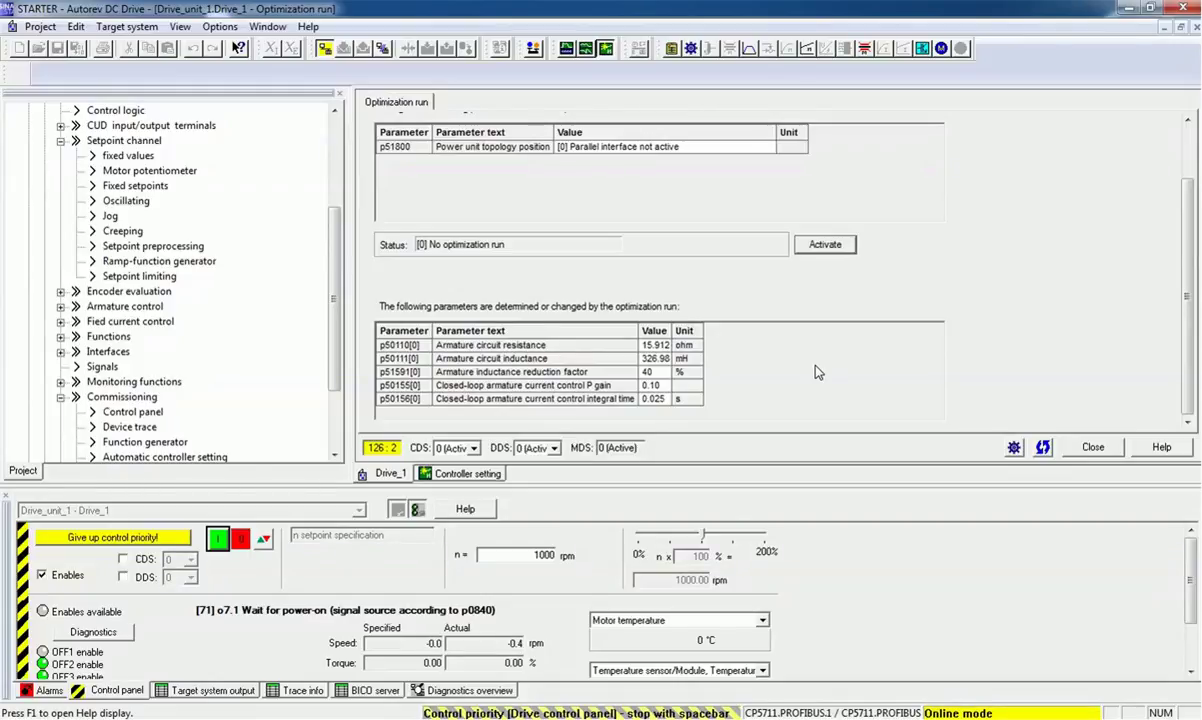
{"action": "left_click", "coordinate": [834, 245]}
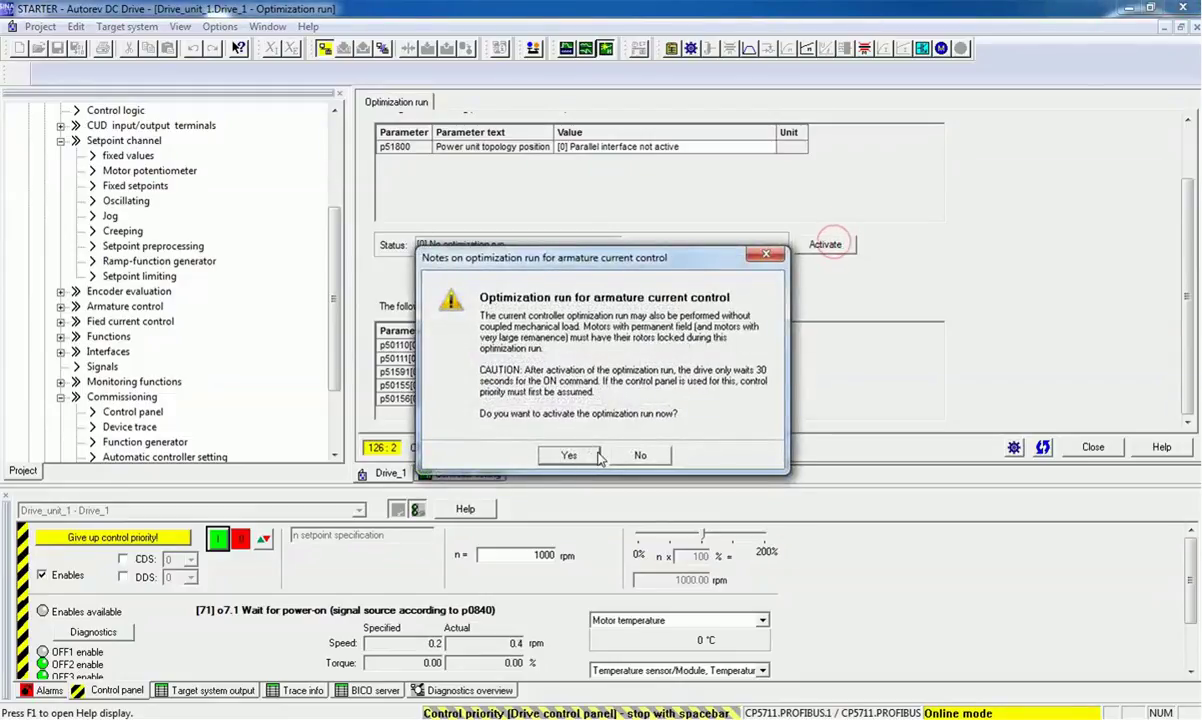
{"action": "left_click", "coordinate": [570, 450]}
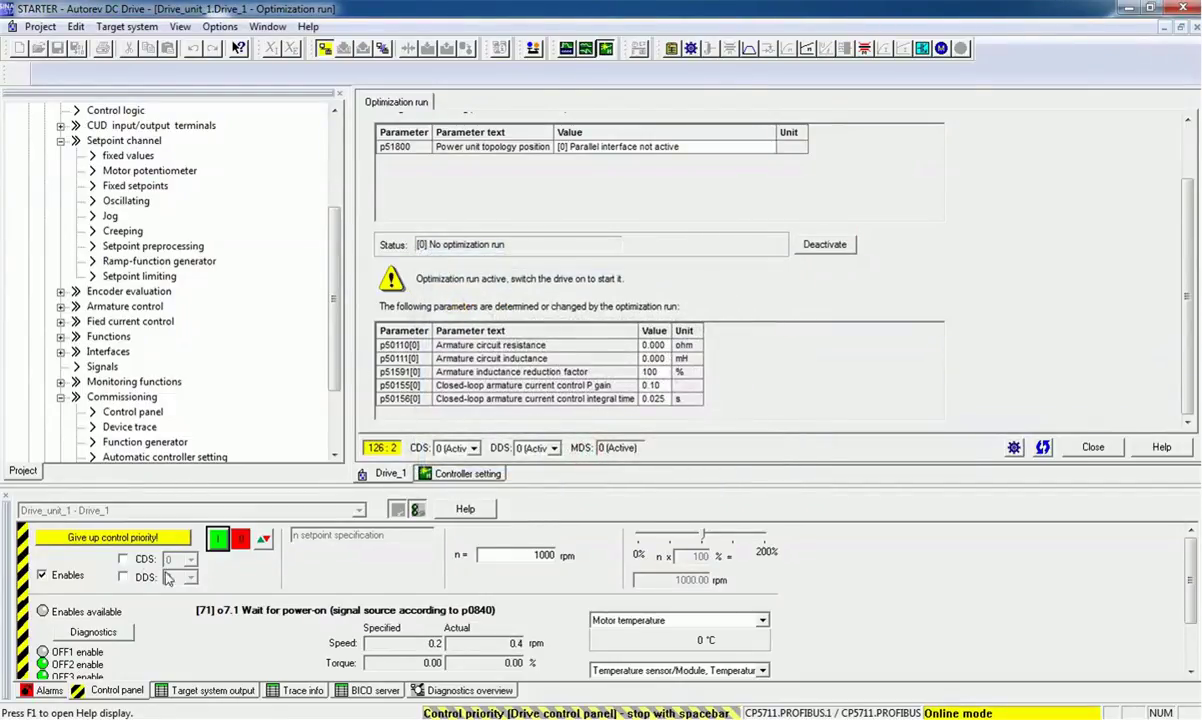
{"action": "left_click", "coordinate": [218, 541]}
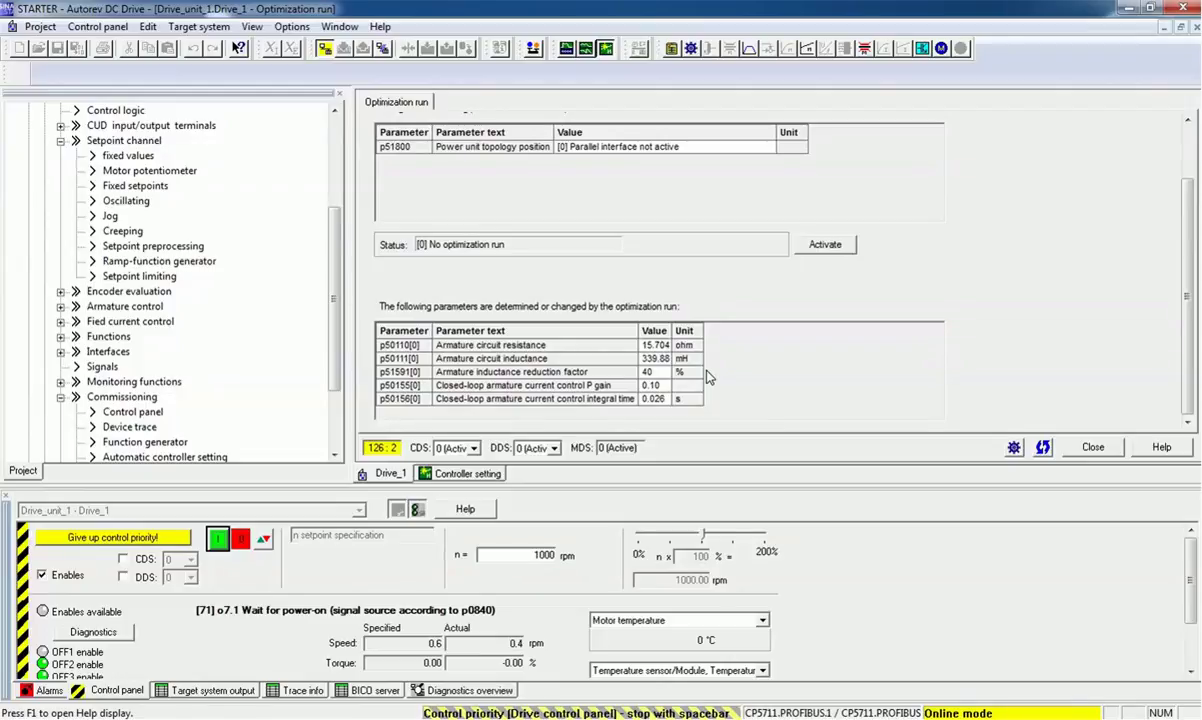
{"action": "scroll", "coordinate": [1105, 300], "scroll_direction": "up", "scroll_amount": 2}
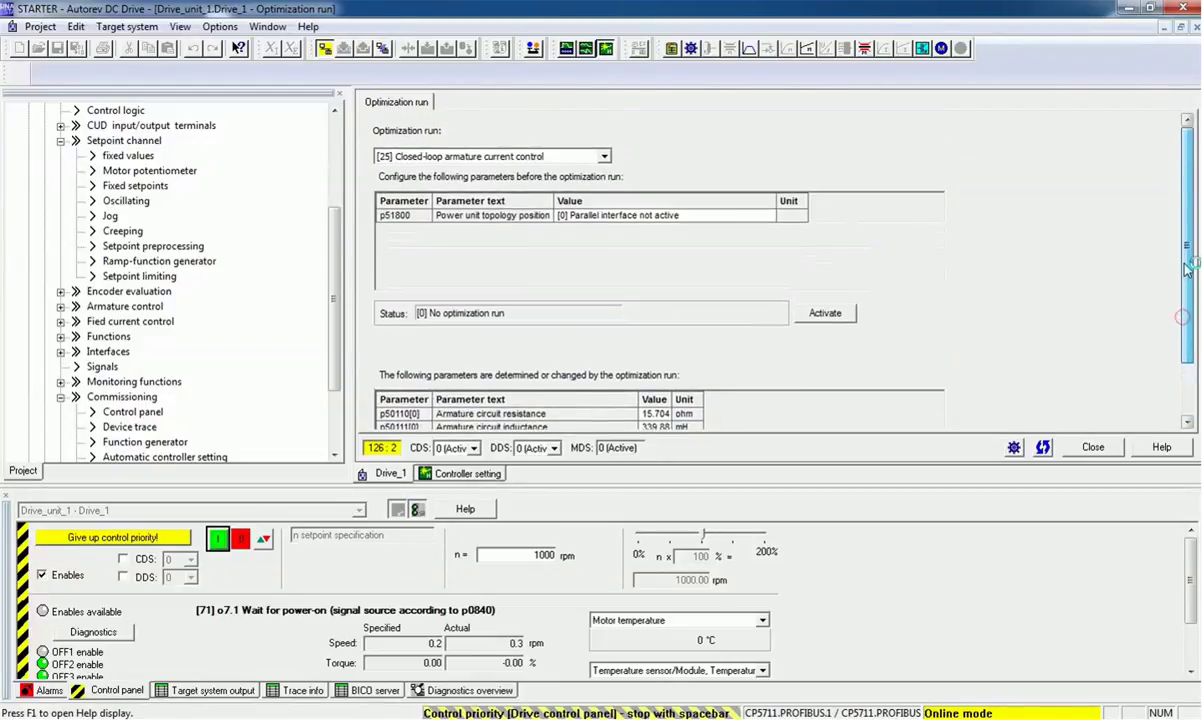
- Select the Friction compensation optimization run and scroll through its parameter table
{"action": "left_click", "coordinate": [604, 158]}
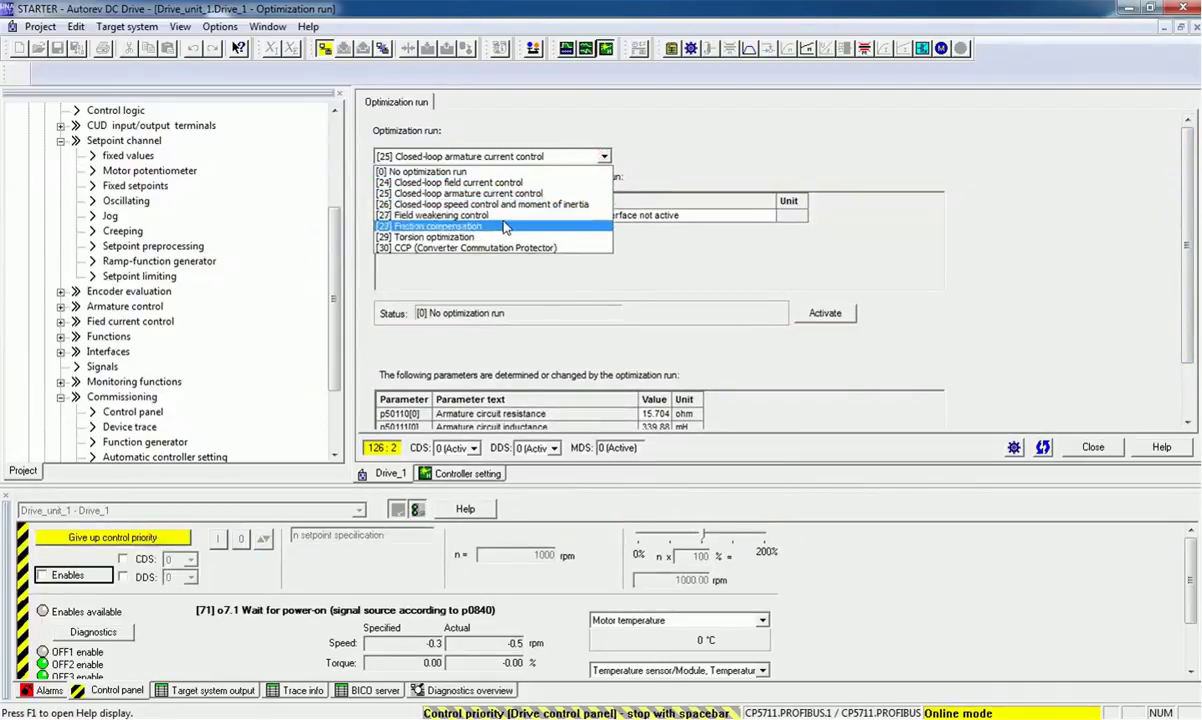
{"action": "left_click", "coordinate": [464, 227]}
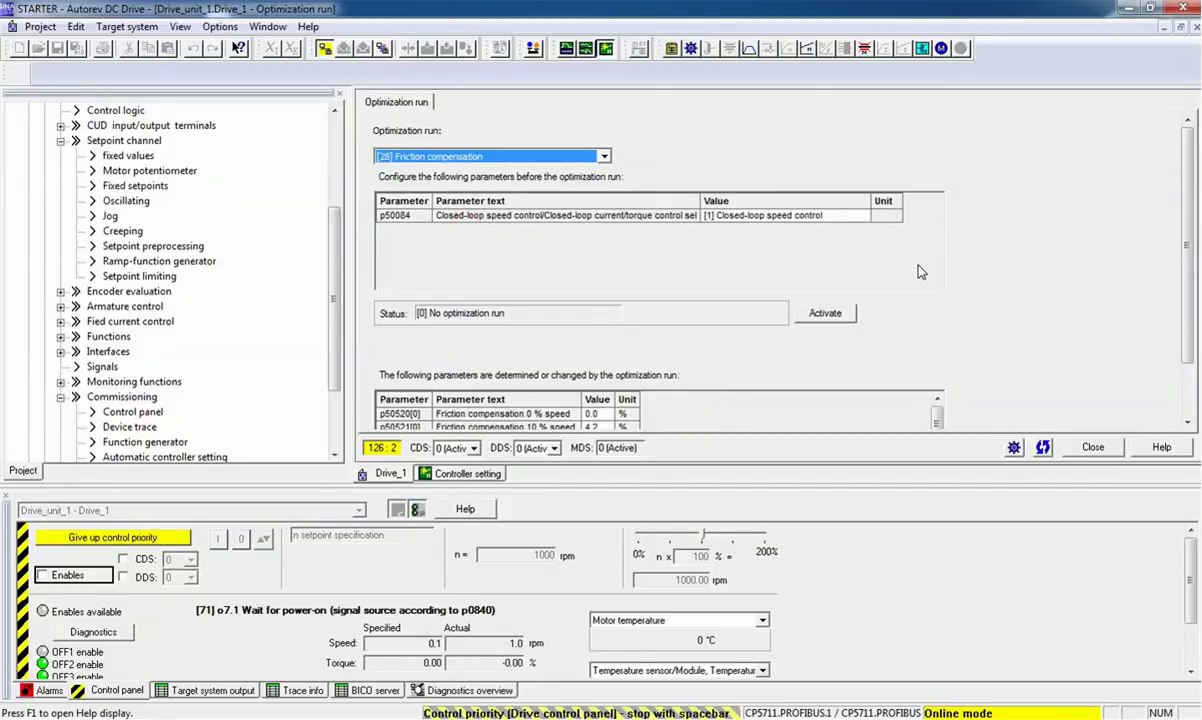
{"action": "left_click_drag", "start_coordinate": [1186, 275], "coordinate": [1184, 326]}
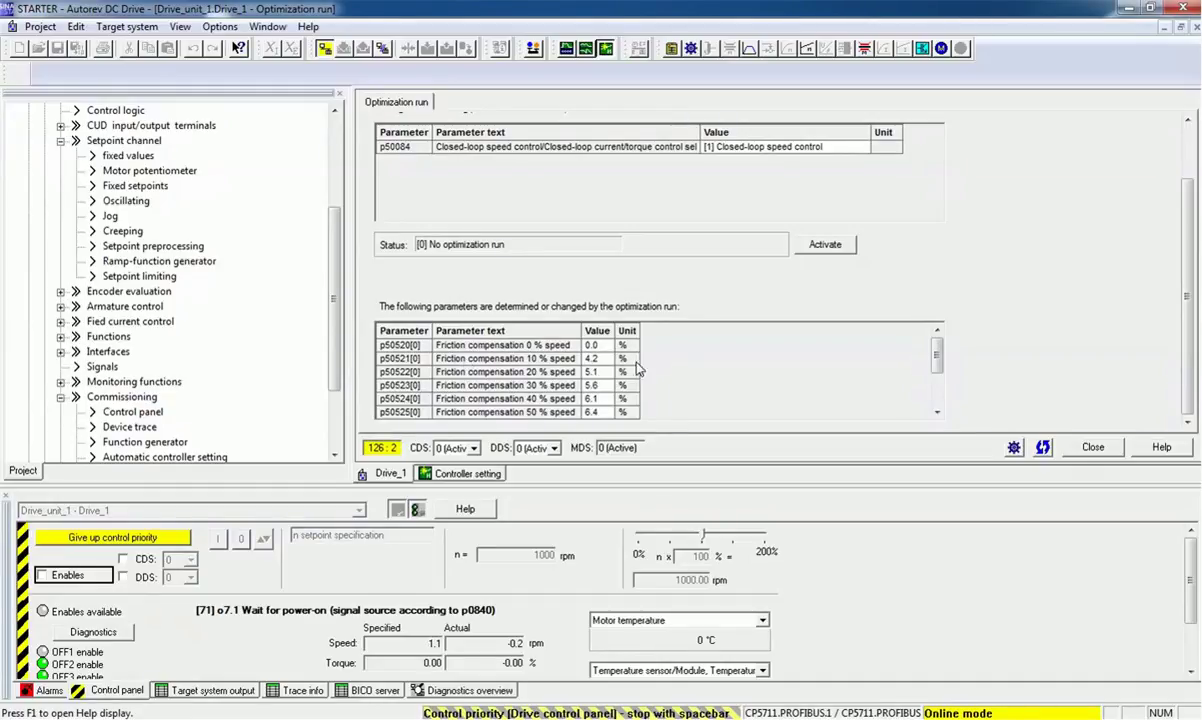
{"action": "left_click_drag", "start_coordinate": [937, 360], "coordinate": [940, 391]}
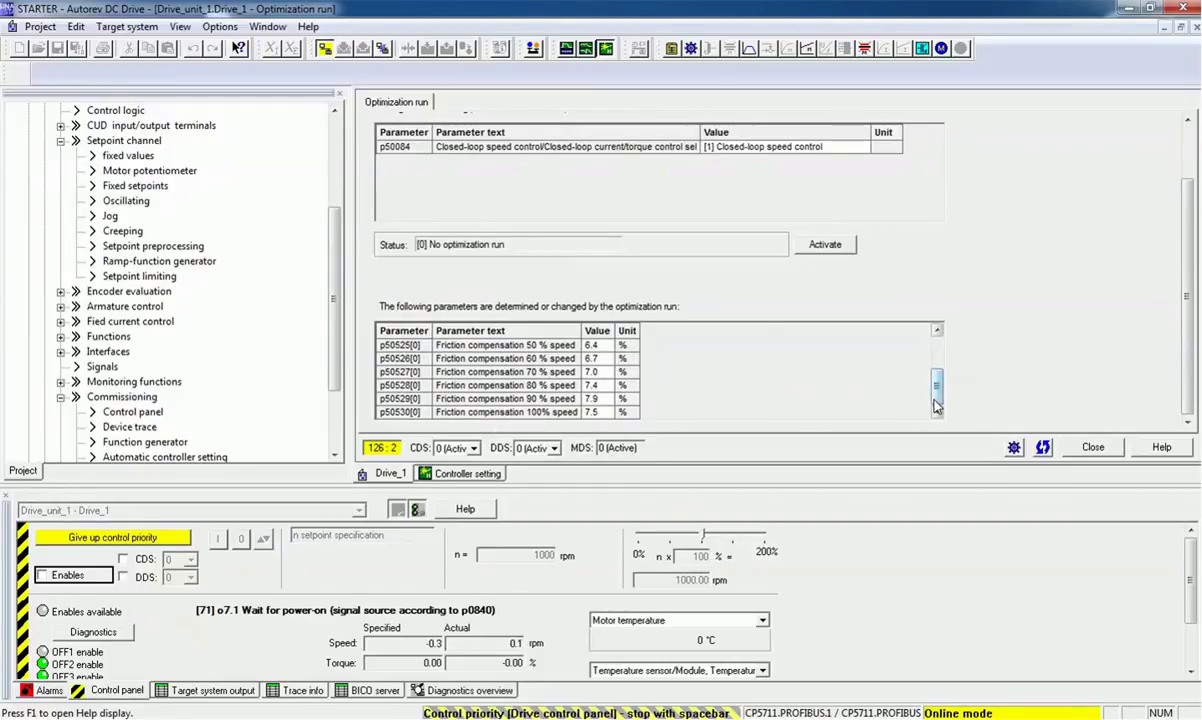
{"action": "left_click_drag", "start_coordinate": [937, 383], "coordinate": [937, 350]}
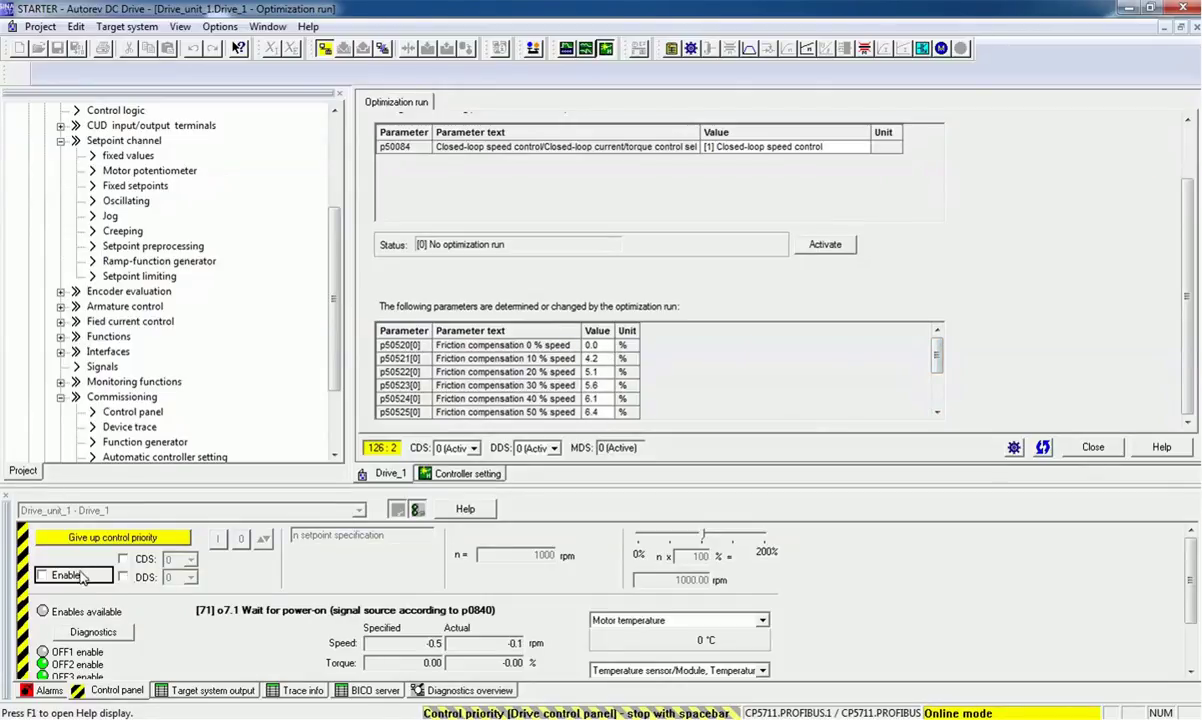
- Enable and start the drive, stop it with the spacebar, and review friction values 4.2%–7.5%
{"action": "left_click", "coordinate": [42, 575]}
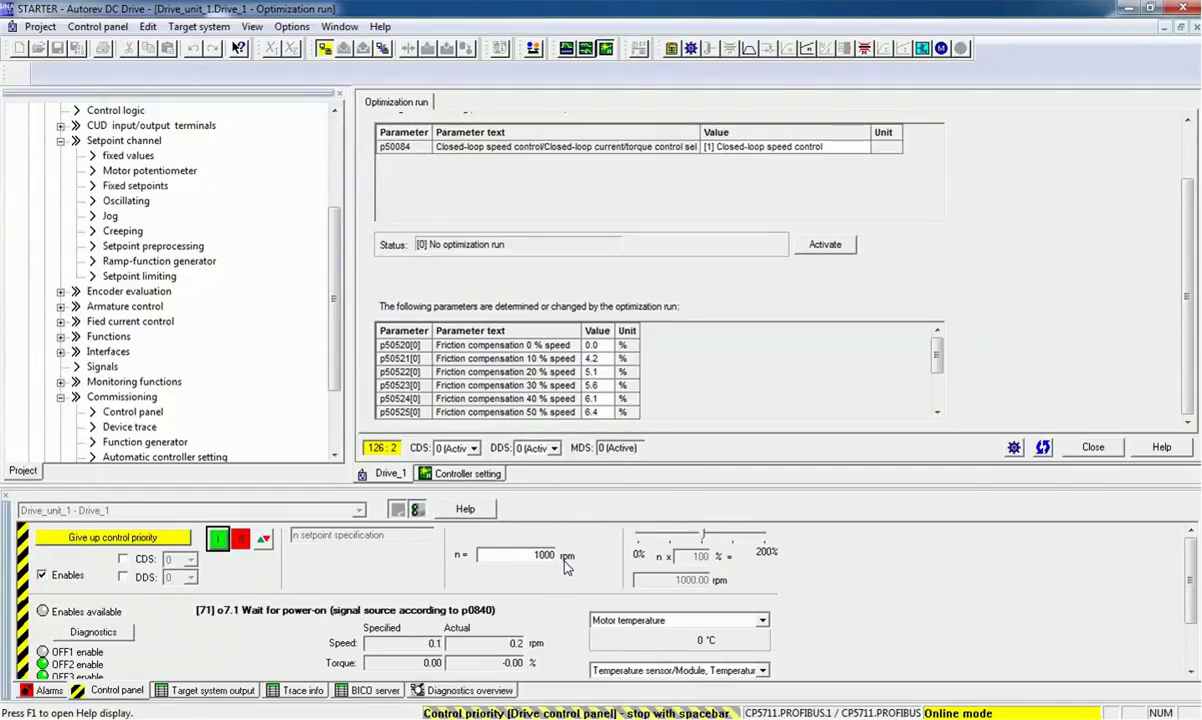
{"action": "left_click", "coordinate": [241, 540]}
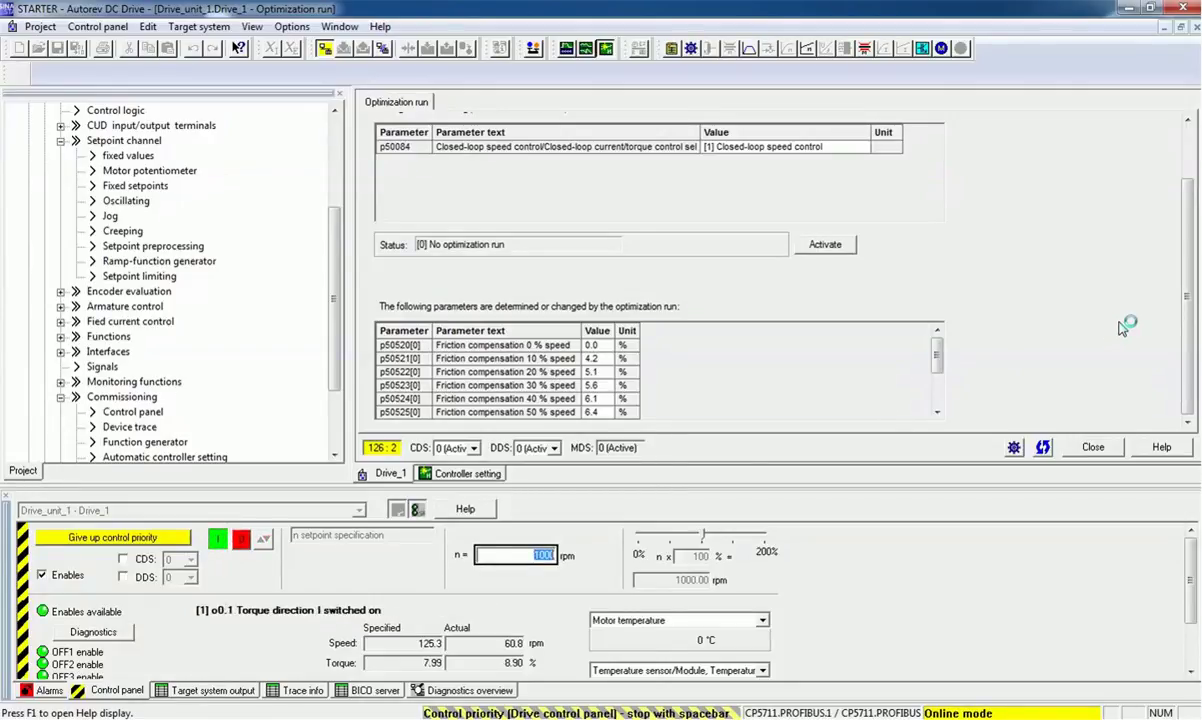
{"action": "key", "text": "space"}
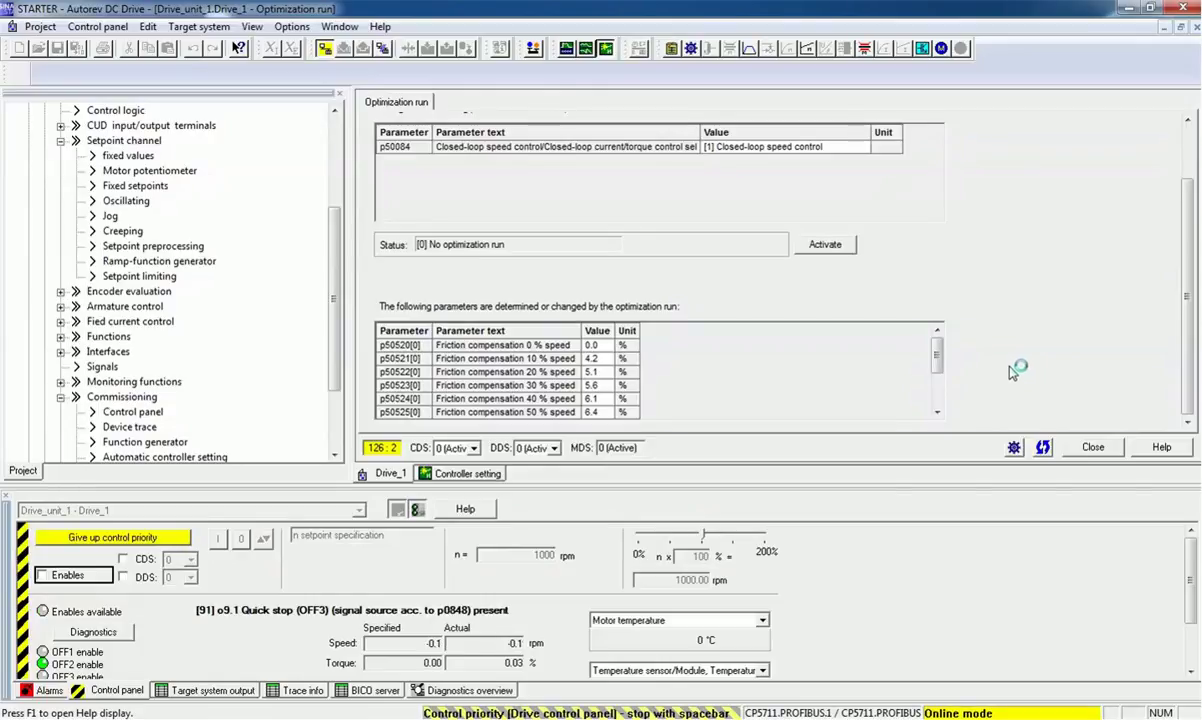
{"action": "left_click_drag", "start_coordinate": [940, 360], "coordinate": [937, 385]}
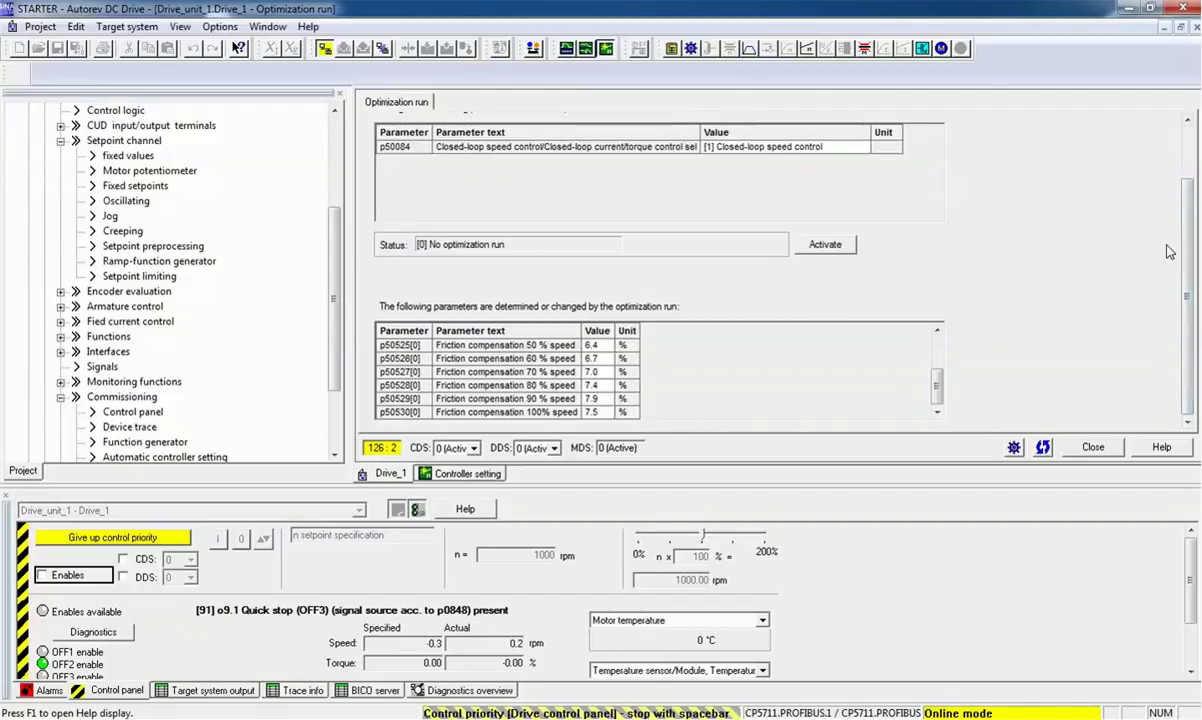
{"action": "left_click_drag", "start_coordinate": [1187, 309], "coordinate": [1183, 235]}
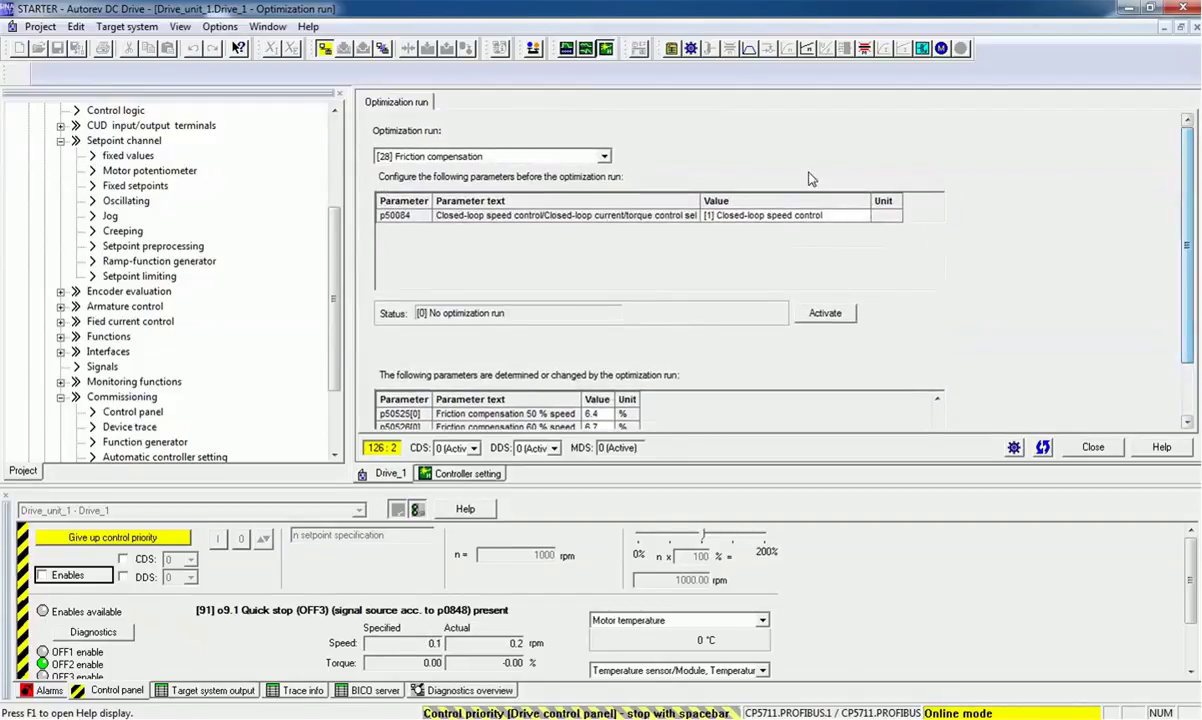
- Choose [26] Closed-loop speed control and moment of inertia, then tick Enables on the control panel
{"action": "left_click", "coordinate": [600, 157]}
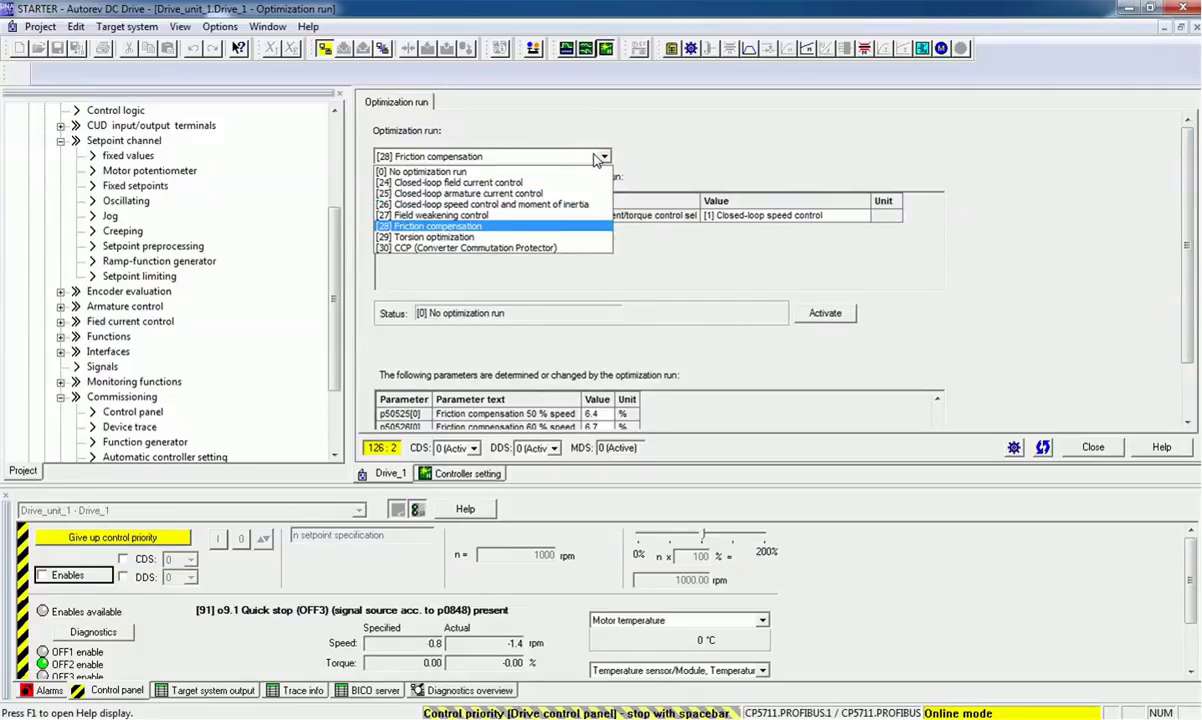
{"action": "left_click", "coordinate": [465, 204]}
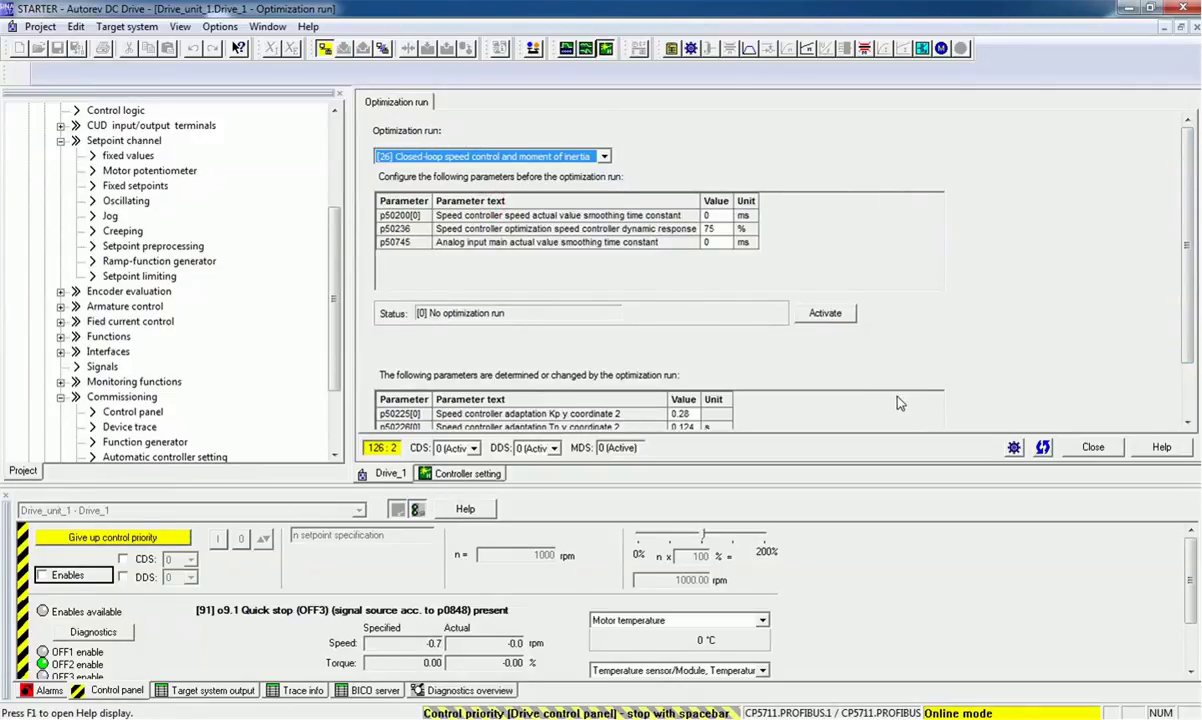
{"action": "scroll", "coordinate": [898, 403], "scroll_direction": "down", "scroll_amount": 3}
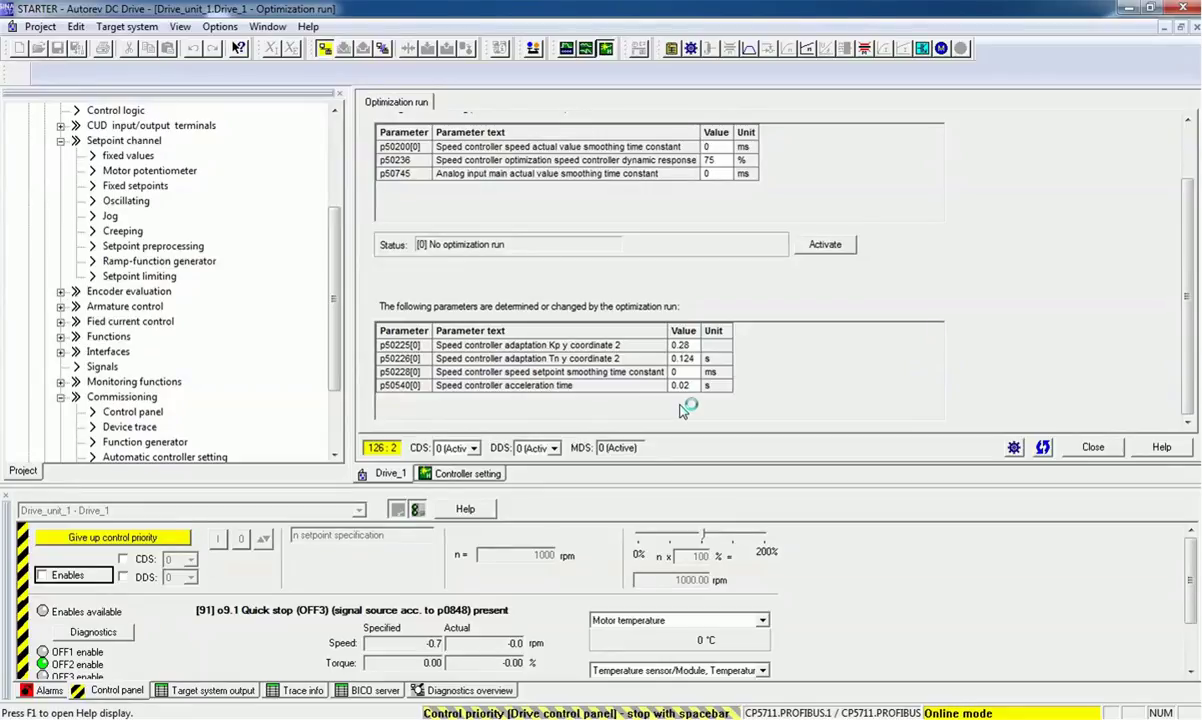
{"action": "left_click", "coordinate": [41, 575]}
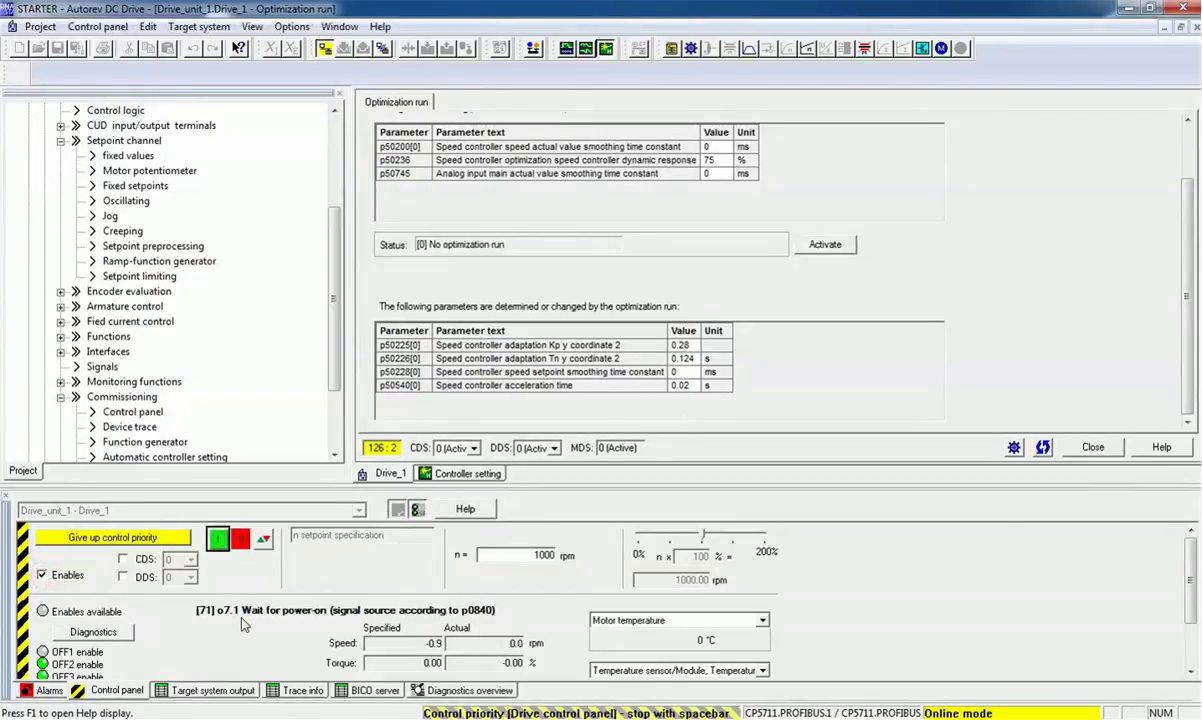
- Run the drive at 1000 rpm, switch it off, and return to the Drive_1 Drive navigator
{"action": "left_click", "coordinate": [218, 541]}
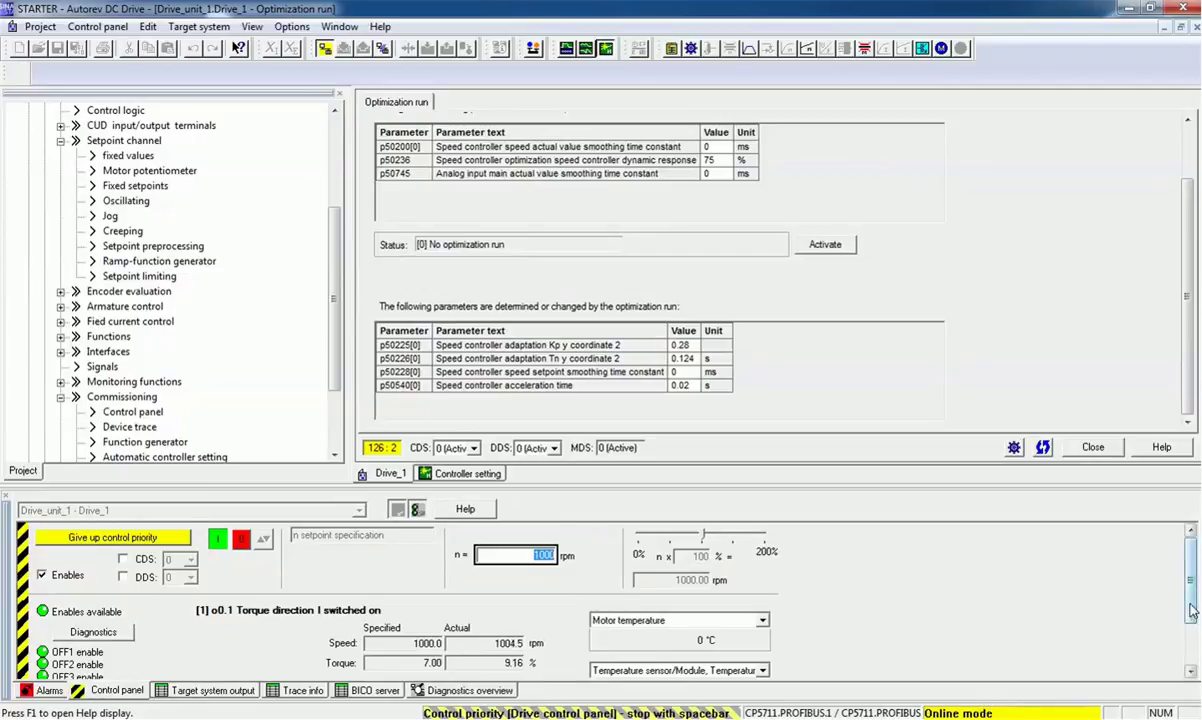
{"action": "left_click", "coordinate": [1193, 646]}
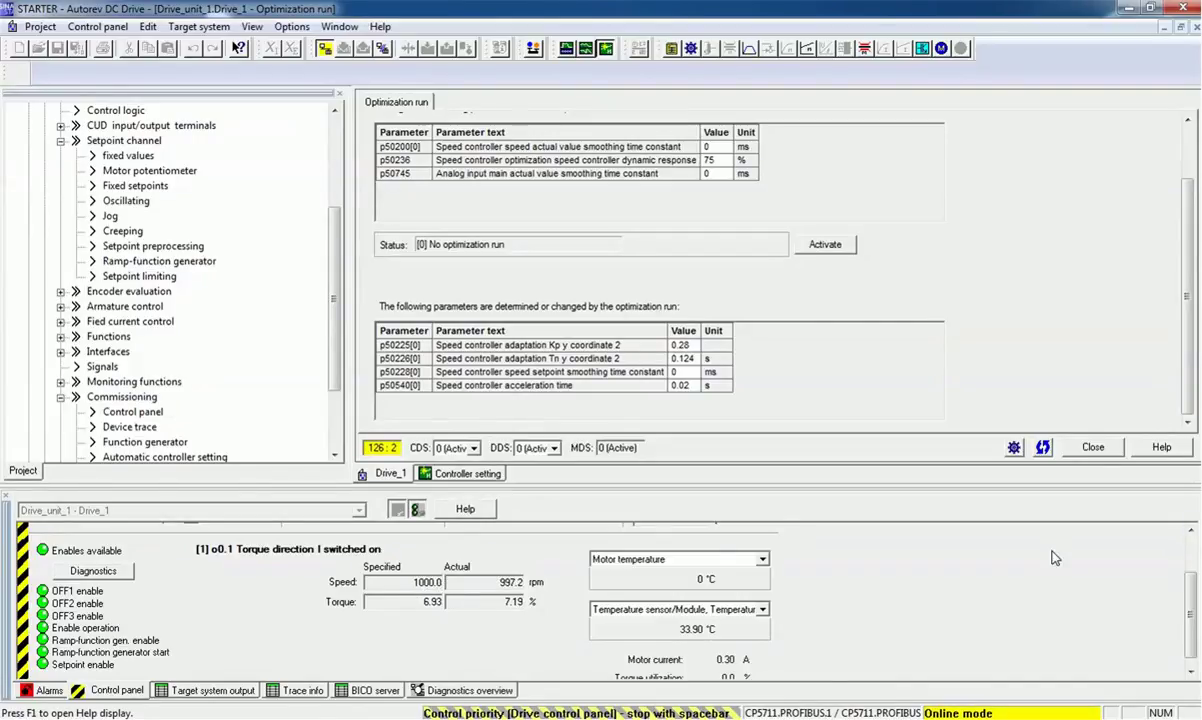
{"action": "left_click_drag", "start_coordinate": [333, 352], "coordinate": [339, 278]}
{"action": "left_click_drag", "start_coordinate": [339, 264], "coordinate": [316, 412]}
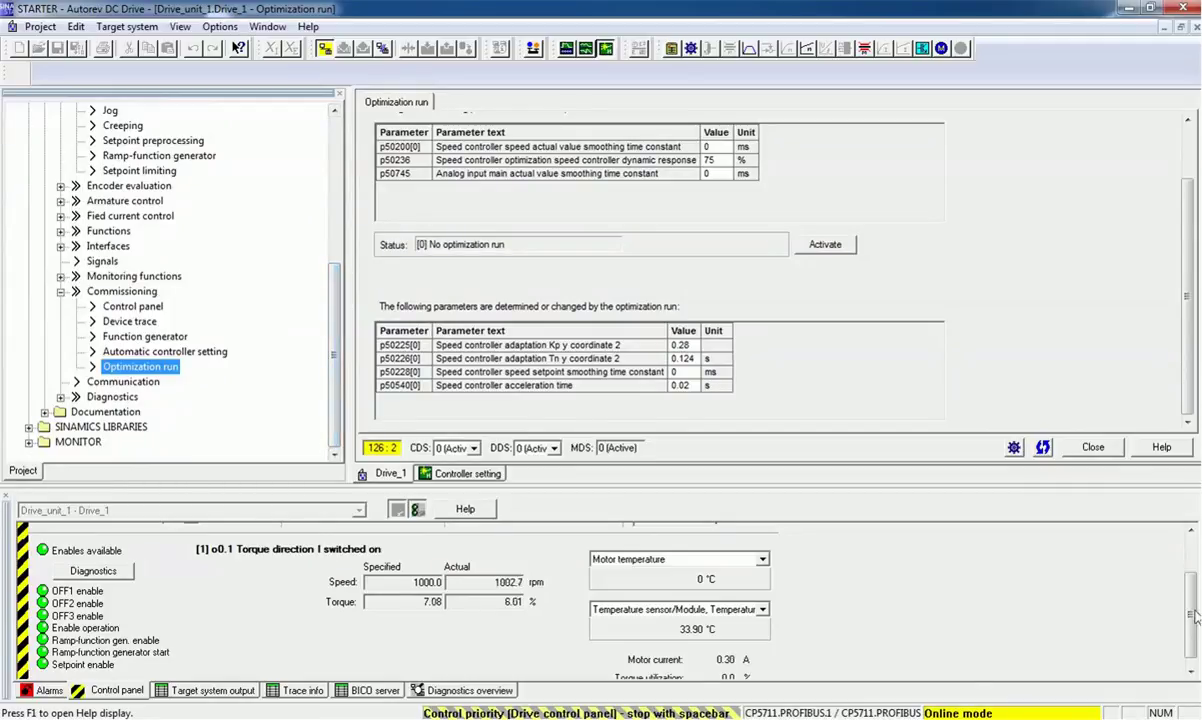
{"action": "scroll", "coordinate": [1116, 565], "scroll_direction": "up", "scroll_amount": 3}
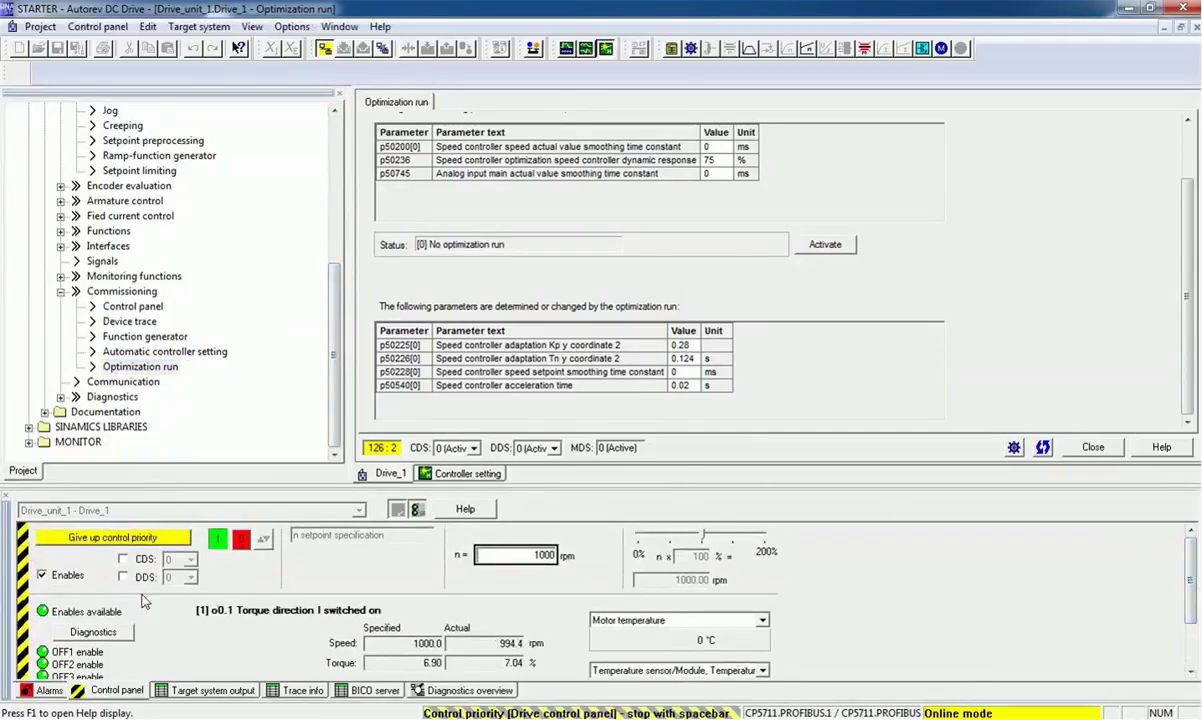
{"action": "left_click", "coordinate": [217, 539]}
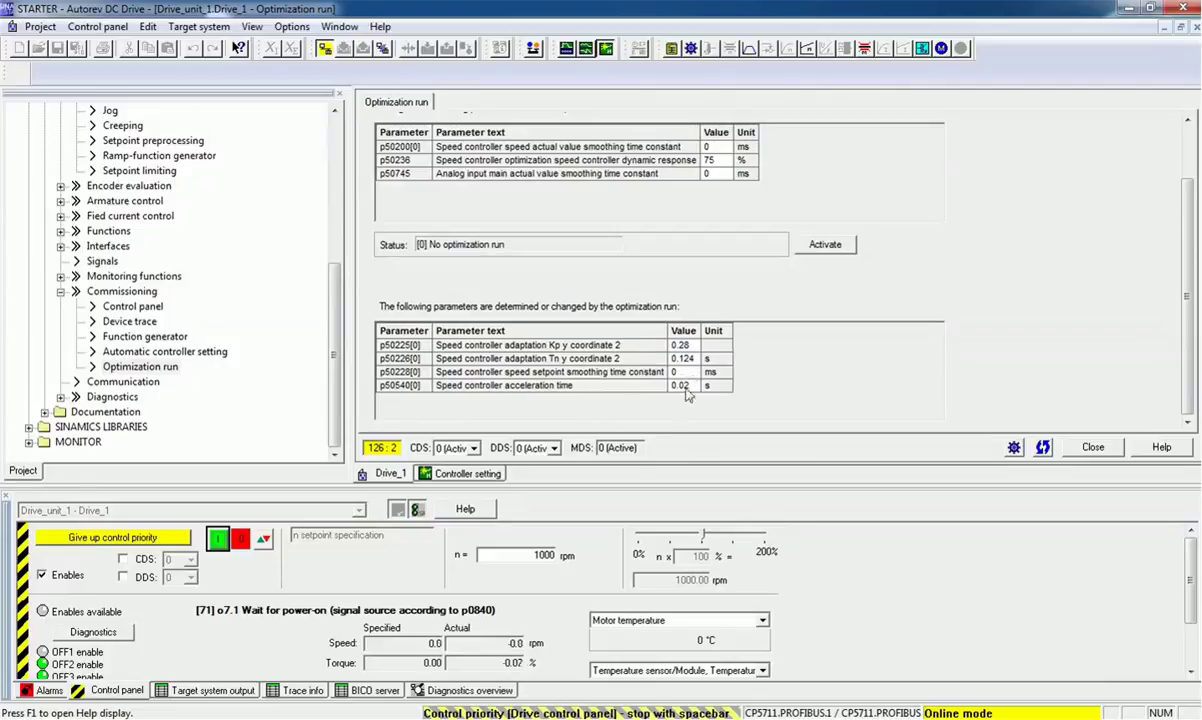
{"action": "left_click_drag", "start_coordinate": [329, 317], "coordinate": [317, 186]}
{"action": "double_click", "coordinate": [118, 231]}
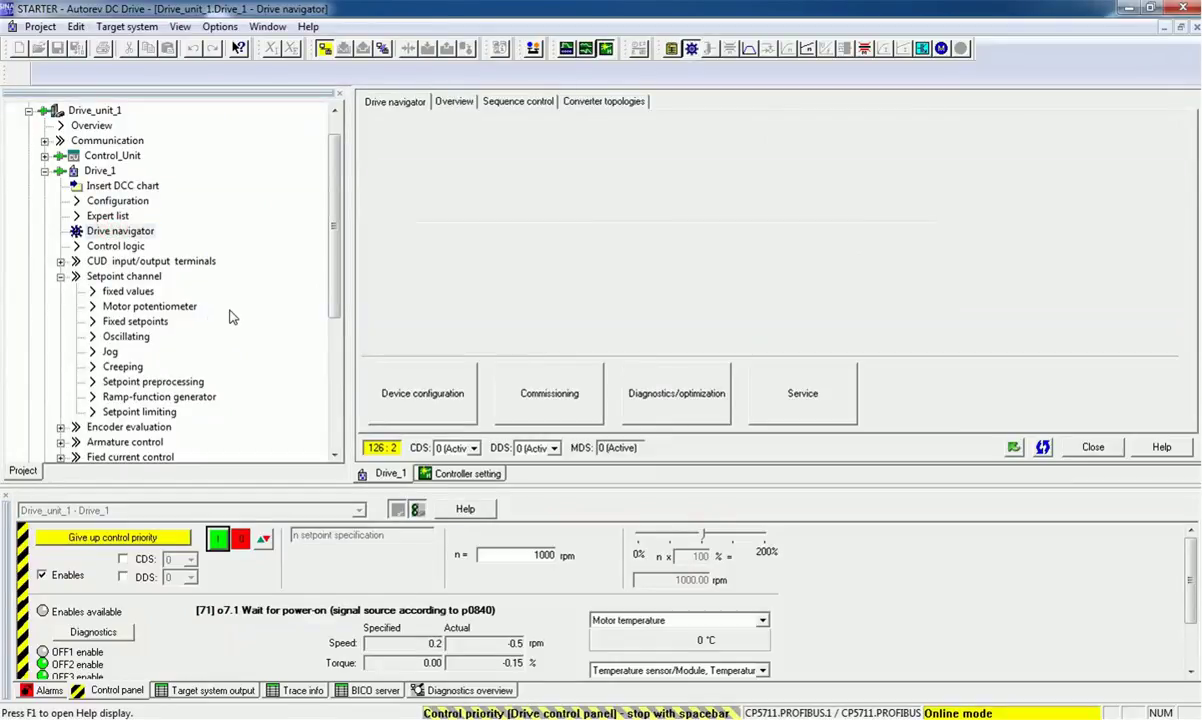
- Open Monitor control/status words under Diagnostics/optimization to list Drive_1 status parameters
{"action": "left_click", "coordinate": [646, 395]}
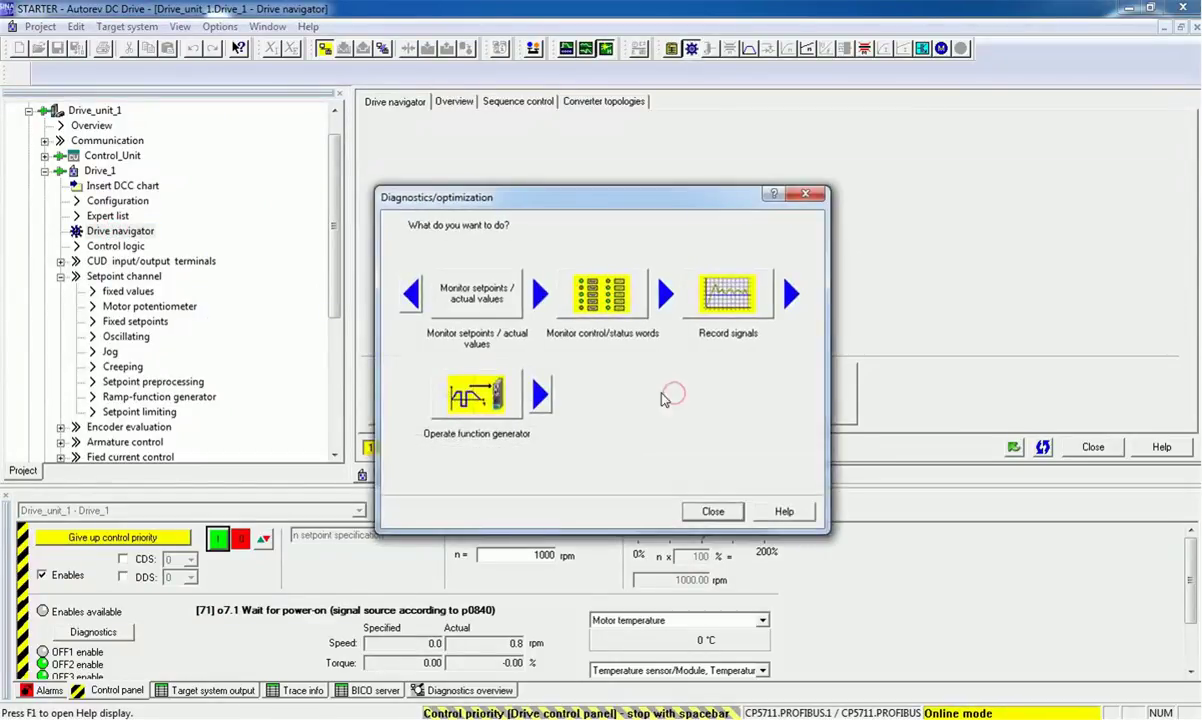
{"action": "left_click", "coordinate": [602, 293]}
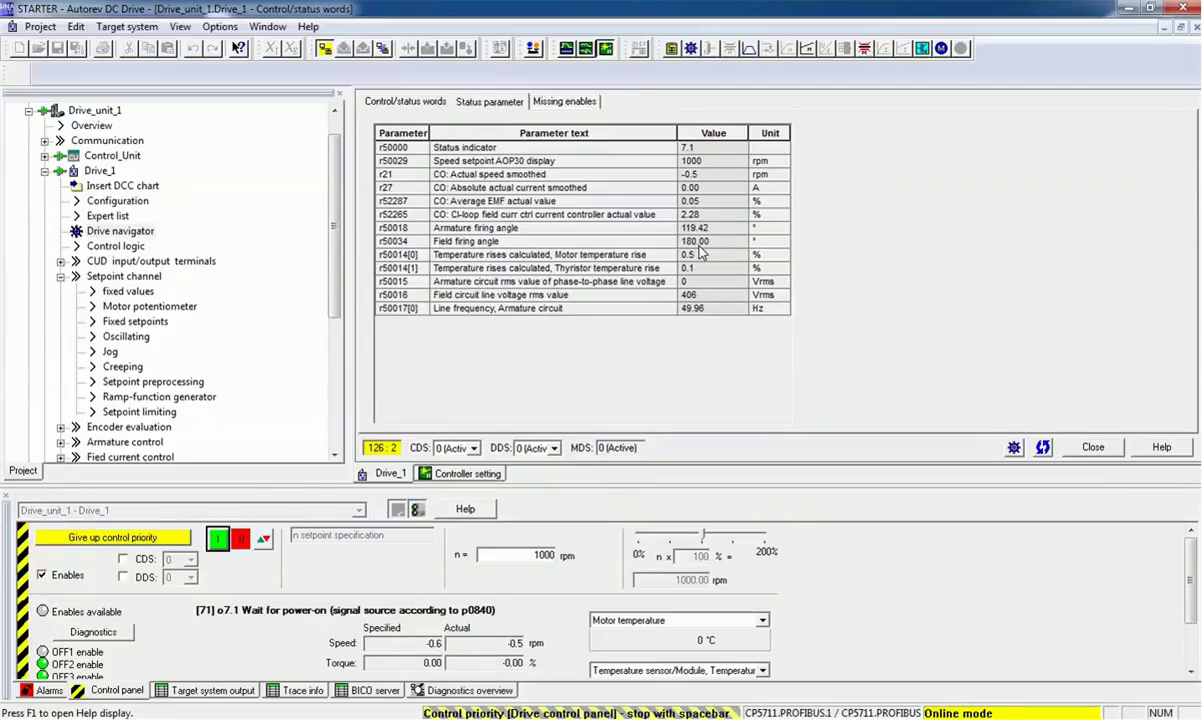
- Run the drive at 1000 rpm, stop it with the spacebar, and enter a 500 rpm setpoint
{"action": "left_click", "coordinate": [185, 566]}
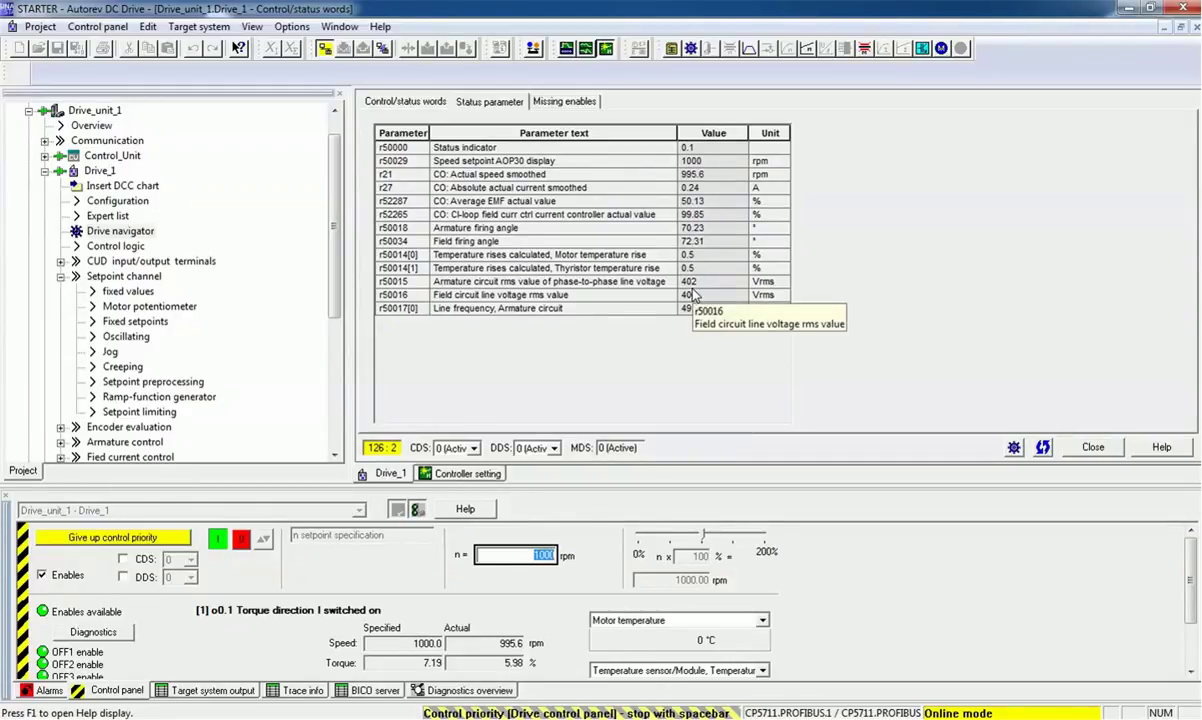
{"action": "left_click", "coordinate": [218, 539]}
{"action": "key", "text": "space"}
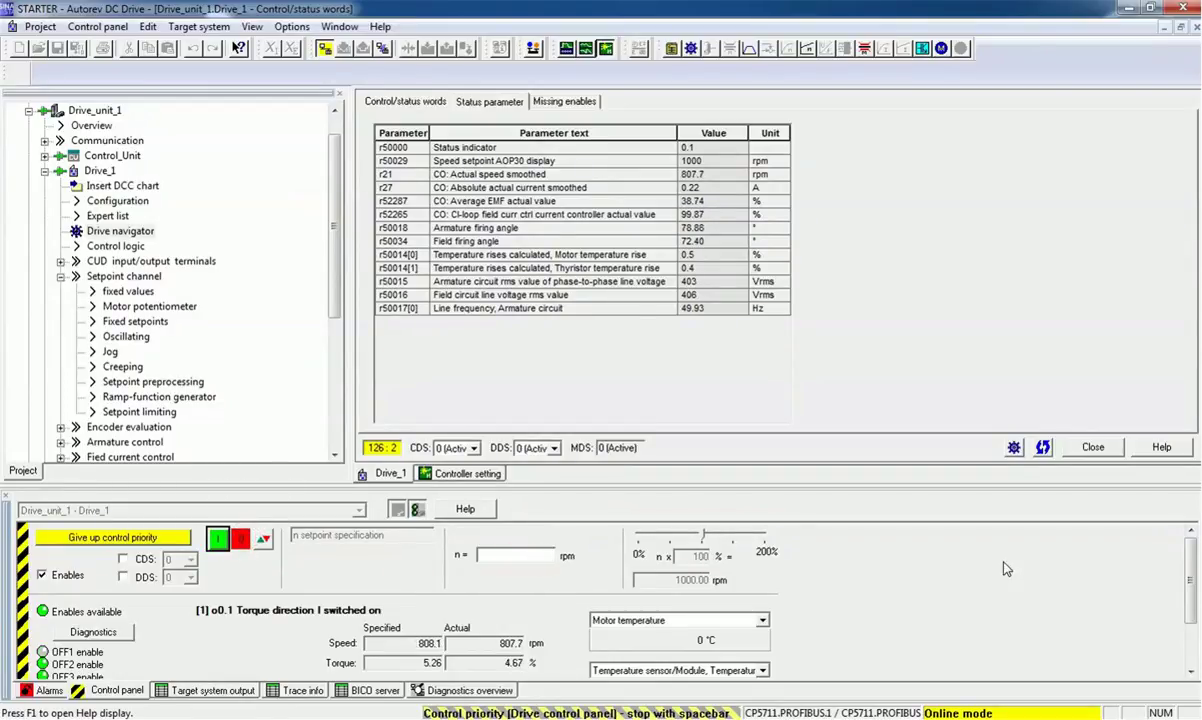
{"action": "type", "text": "500"}
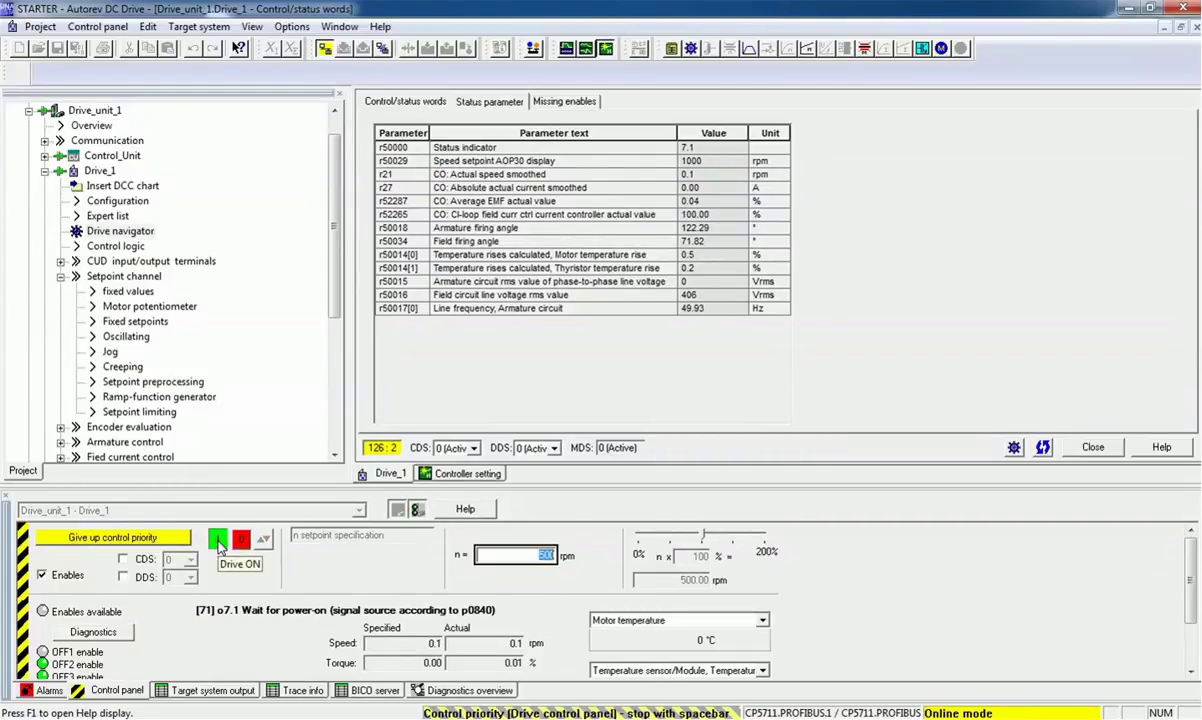
- Run the drive at 500 rpm, check enables and motor current, then switch it off
{"action": "left_click", "coordinate": [218, 541]}
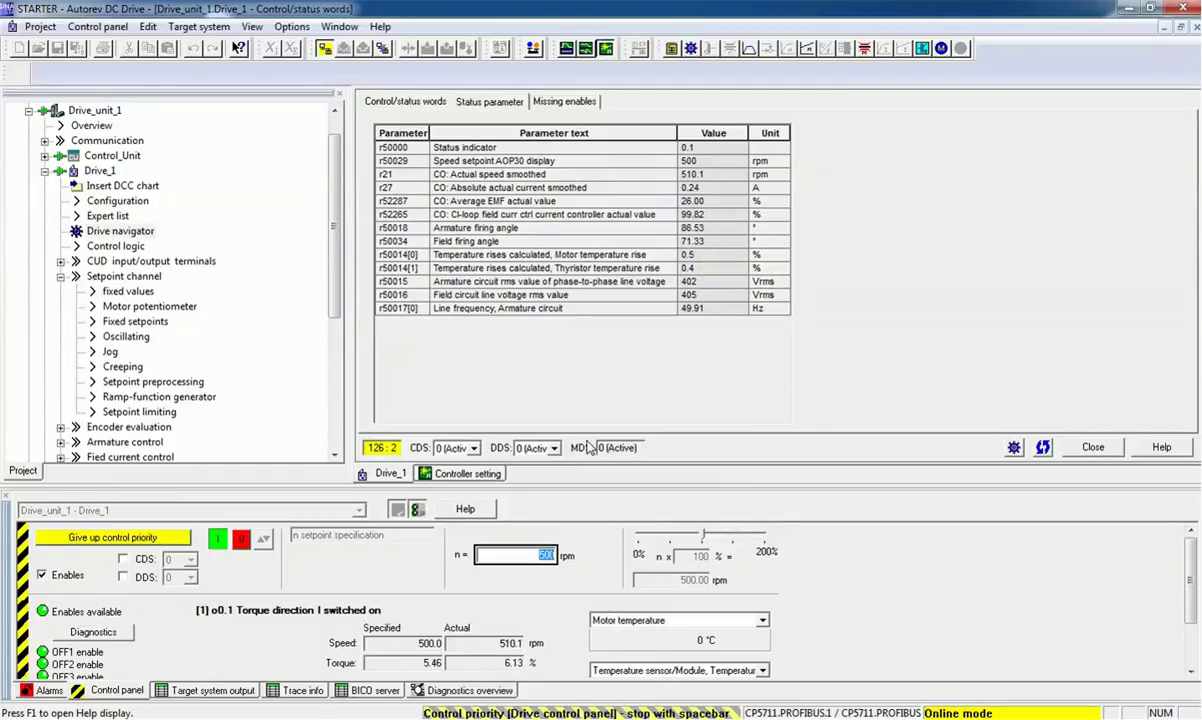
{"action": "scroll", "coordinate": [1190, 570], "scroll_direction": "down", "scroll_amount": 2}
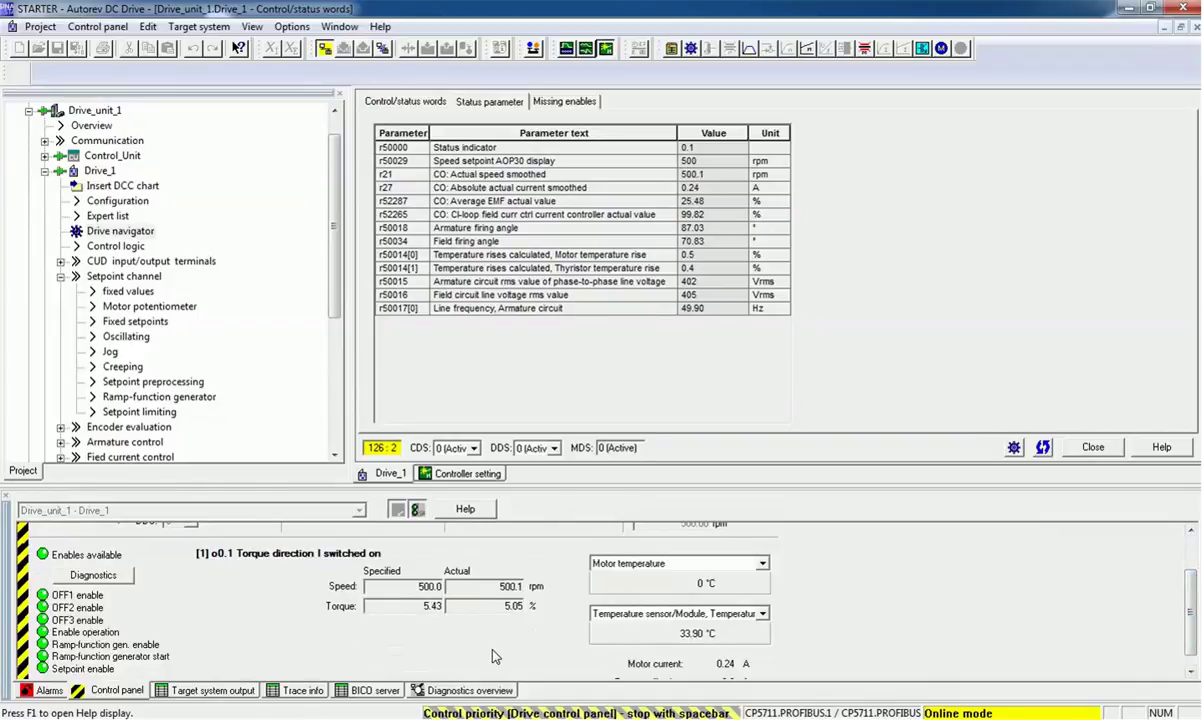
{"action": "scroll", "coordinate": [1185, 588], "scroll_direction": "down", "scroll_amount": 1}
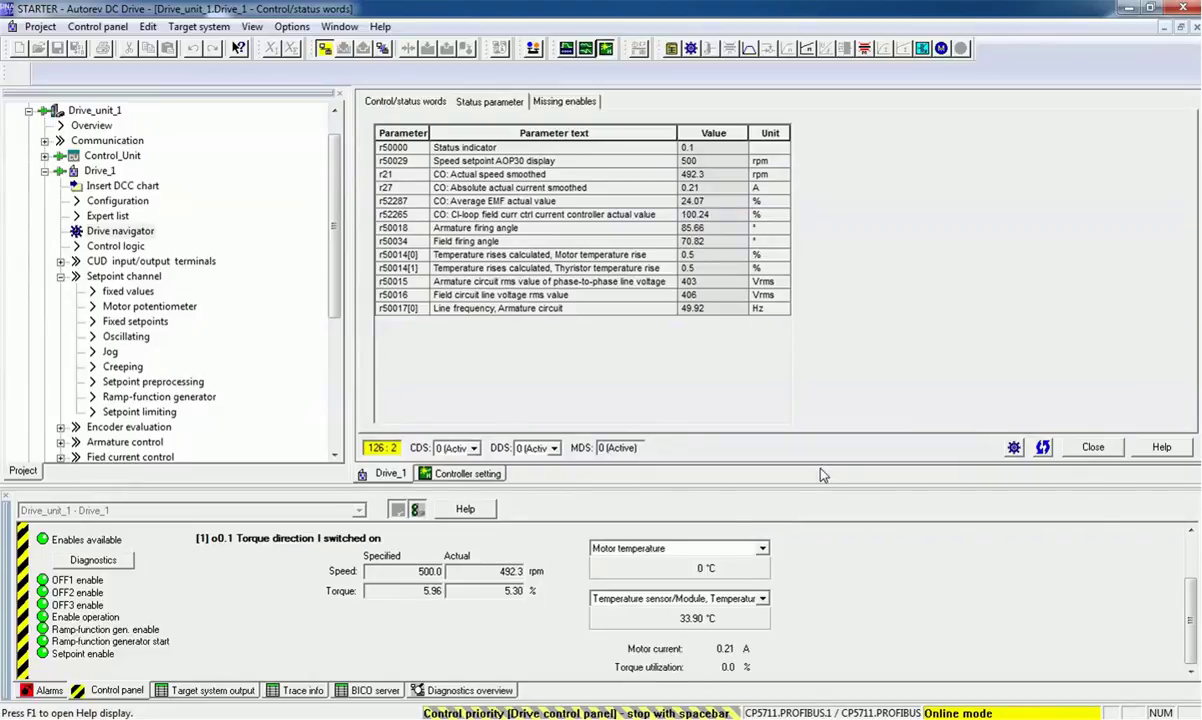
{"action": "scroll", "coordinate": [1123, 590], "scroll_direction": "up", "scroll_amount": 3}
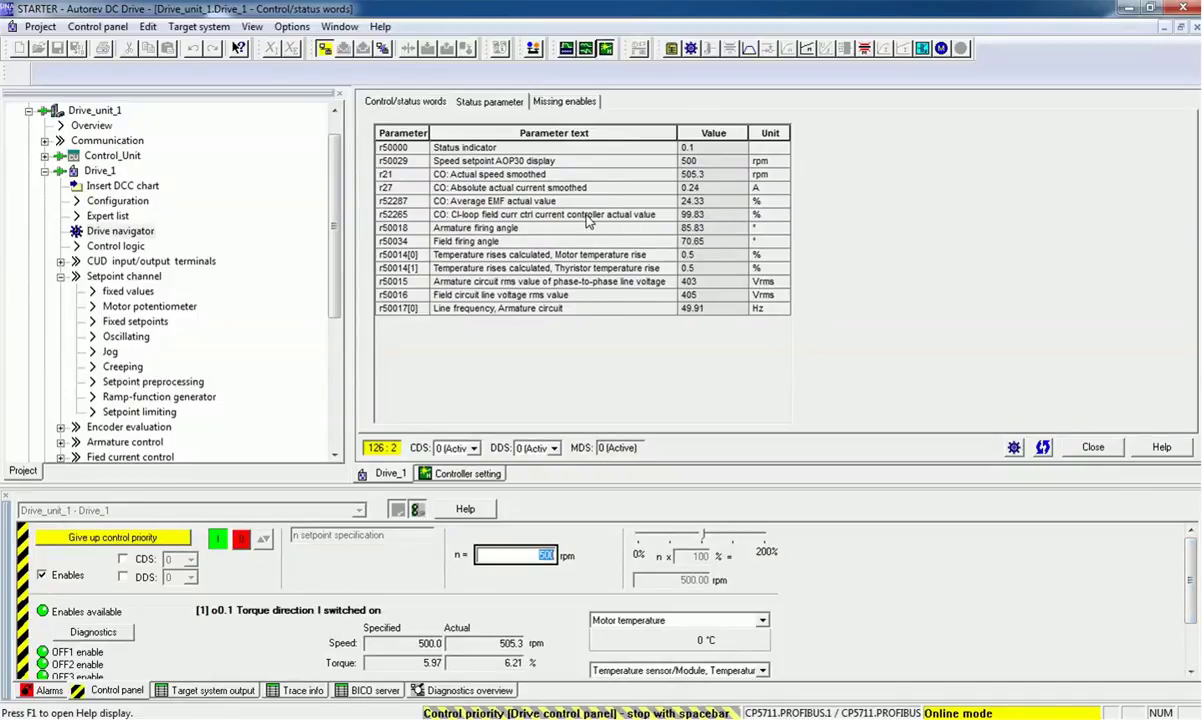
{"action": "left_click", "coordinate": [241, 539]}
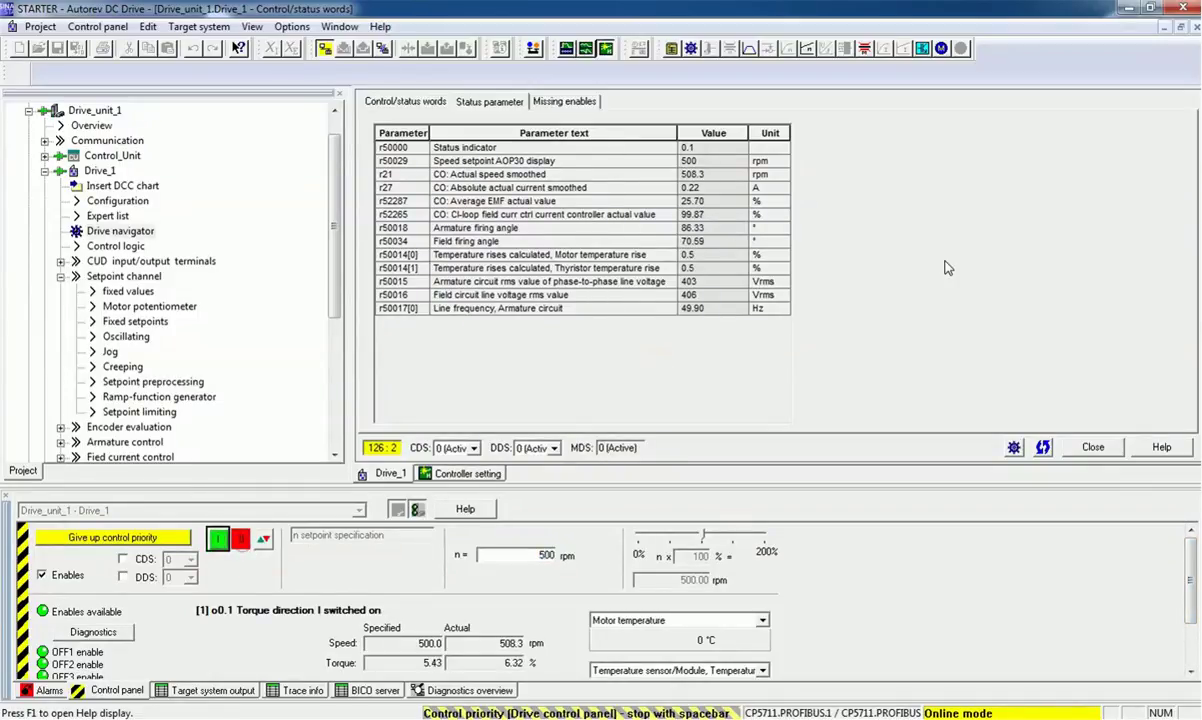